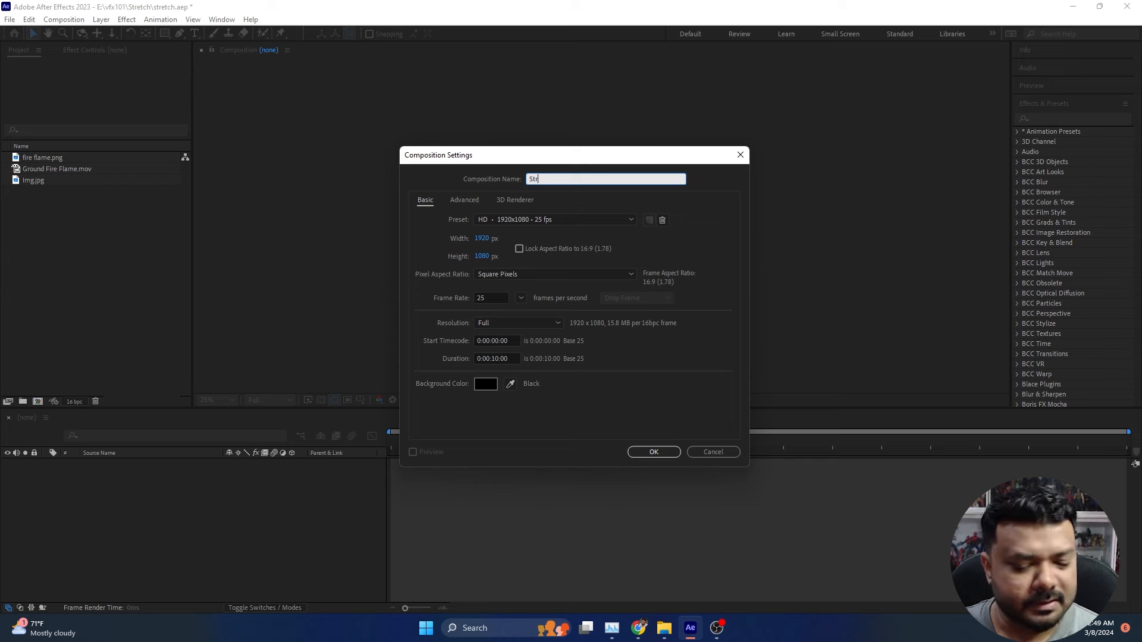
- Create the composition Stretch and add Img.jpg with fire flame.png layered above it
key("Return")
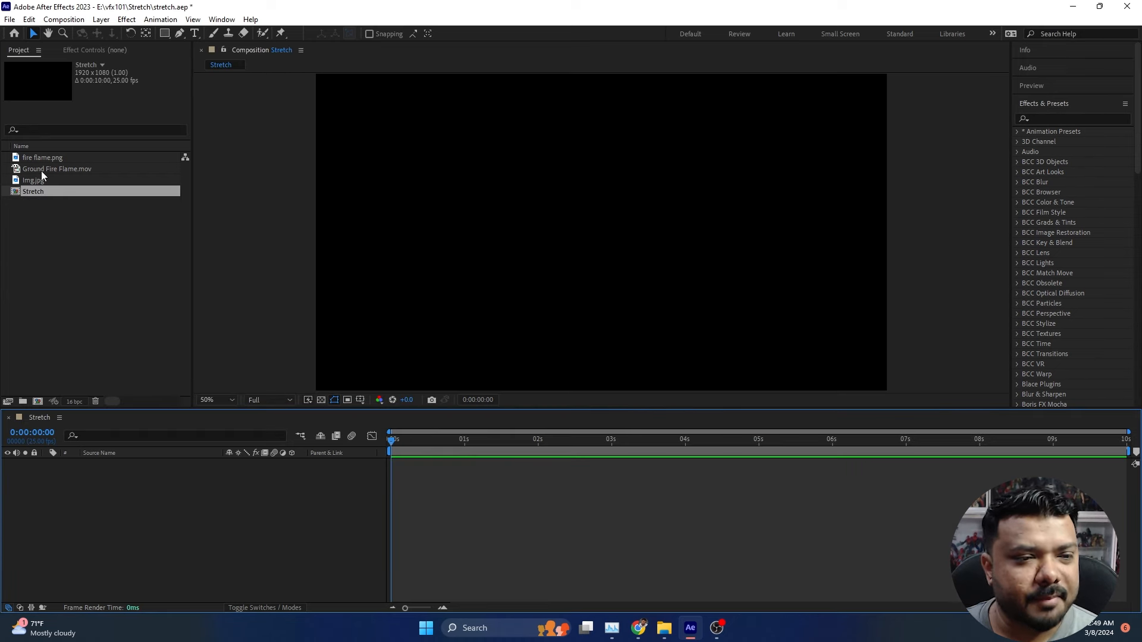
left_click_drag(46, 181, 182, 488)
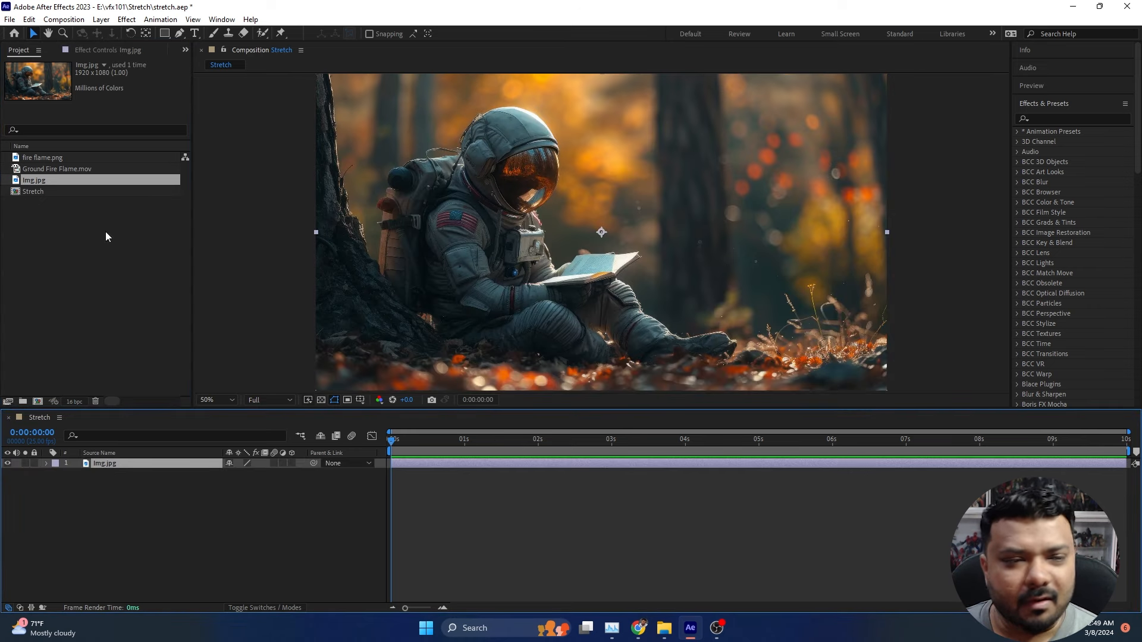
left_click(36, 158)
left_click_drag(39, 162, 129, 469)
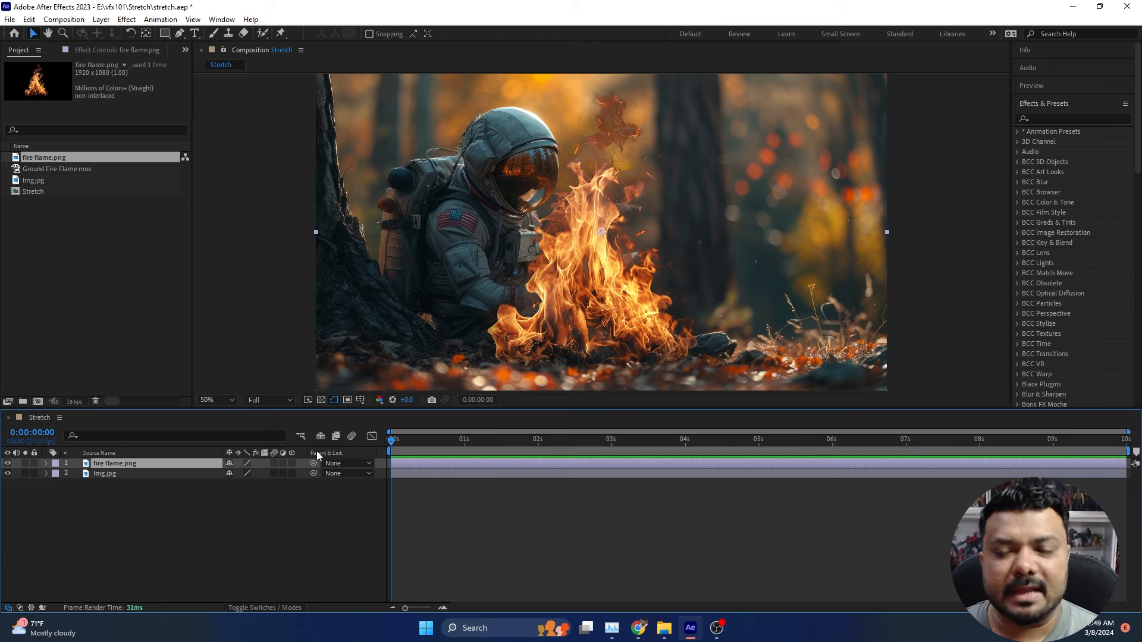
- Scale the fire flame.png layer to 40% and place it on the ground beyond the astronaut's feet, near the lower-right corner of the image
key("s")
left_click_drag(243, 473, 215, 475)
left_click_drag(581, 262, 817, 360)
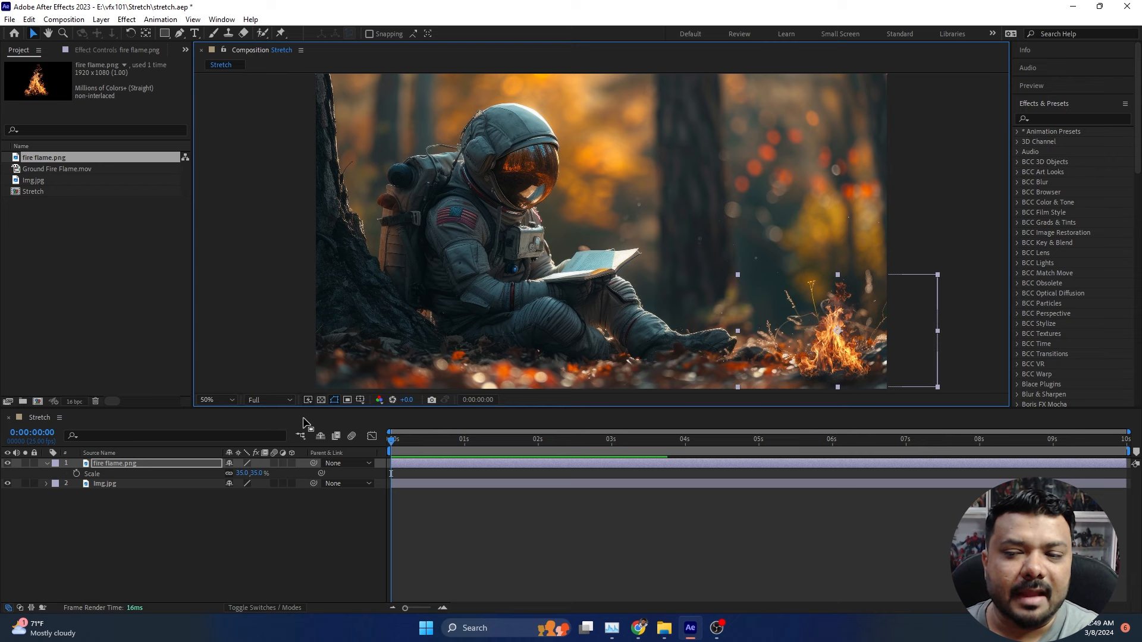
left_click(244, 473)
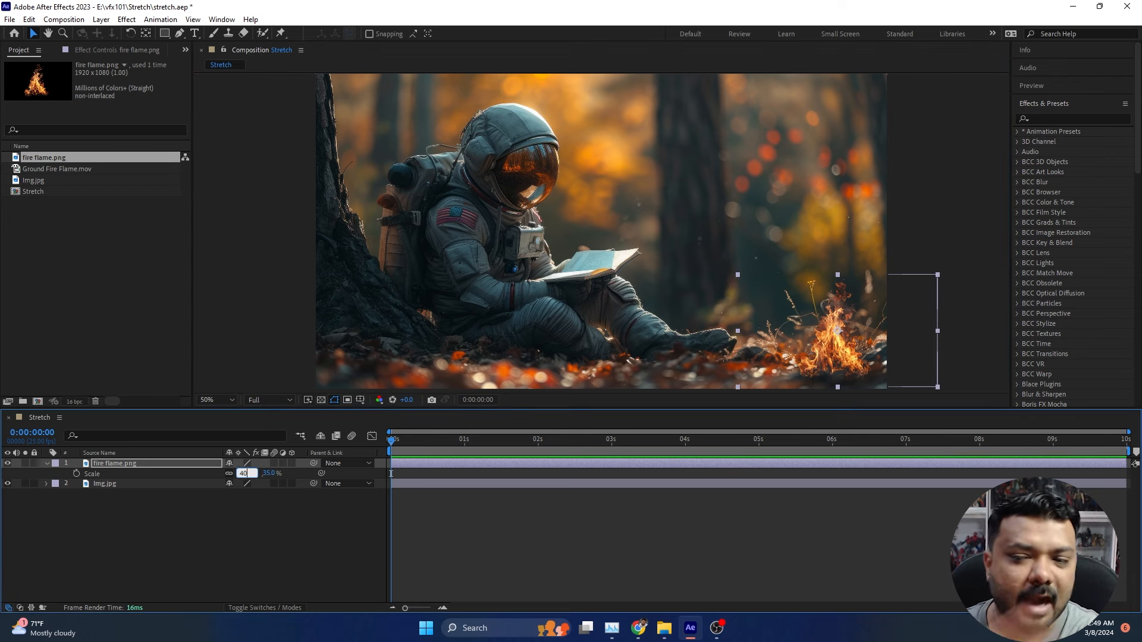
key("Return")
mouse_move(795, 226)
left_mouse_down()
mouse_move(778, 211)
mouse_move(778, 224)
left_mouse_up()
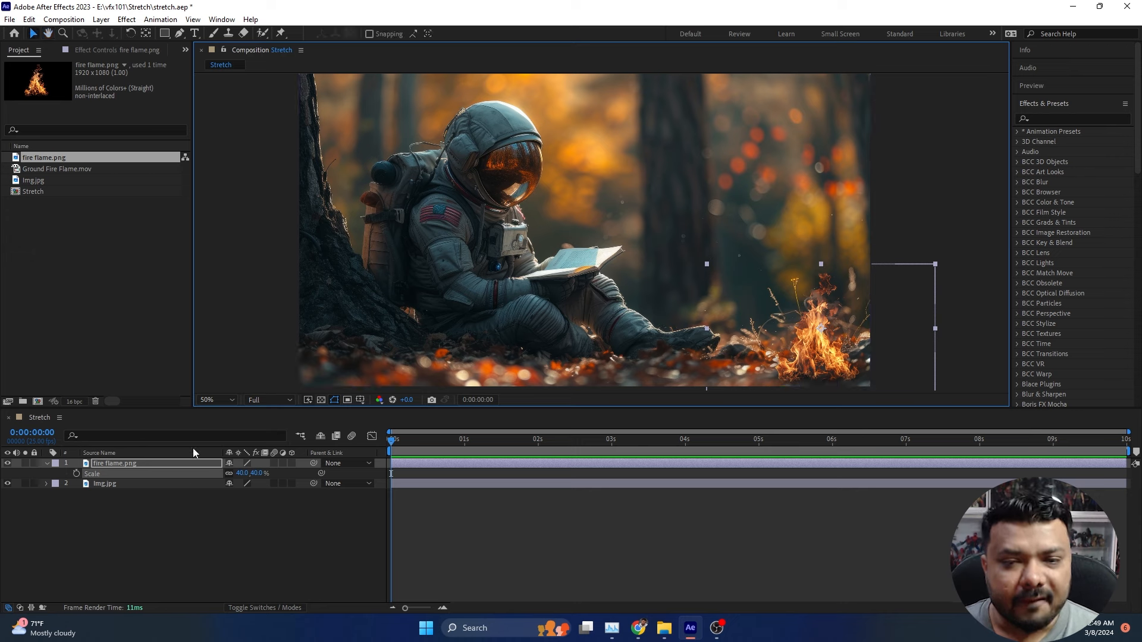
- Pre-compose the fire flame.png layer as fire flame.png Comp 1, moving all attributes into the new composition
left_click(145, 468)
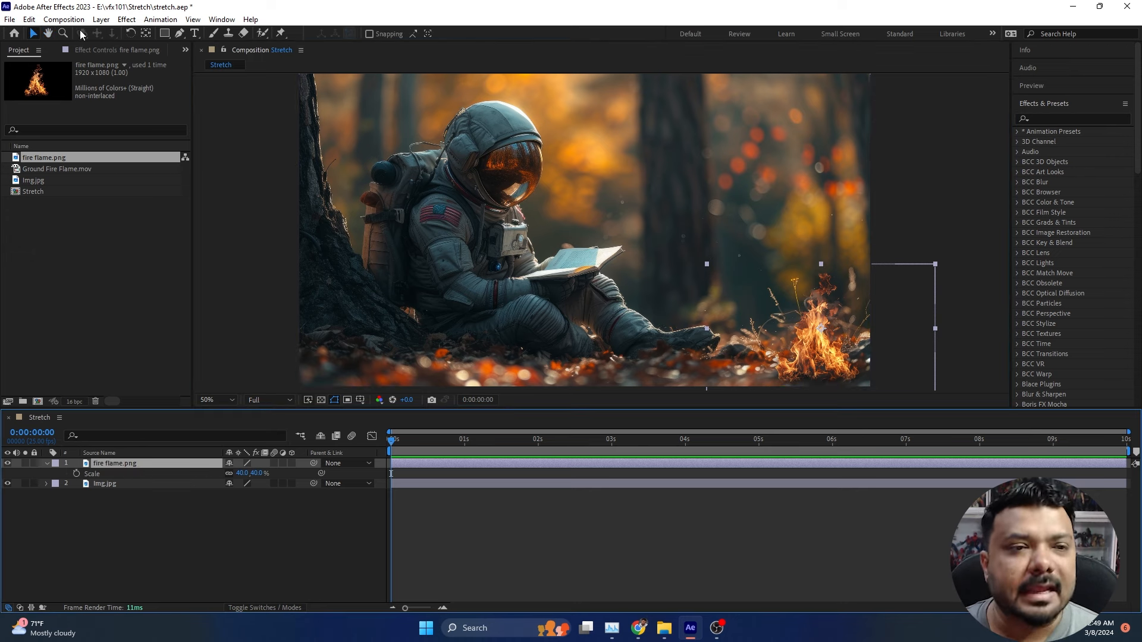
left_click(96, 19)
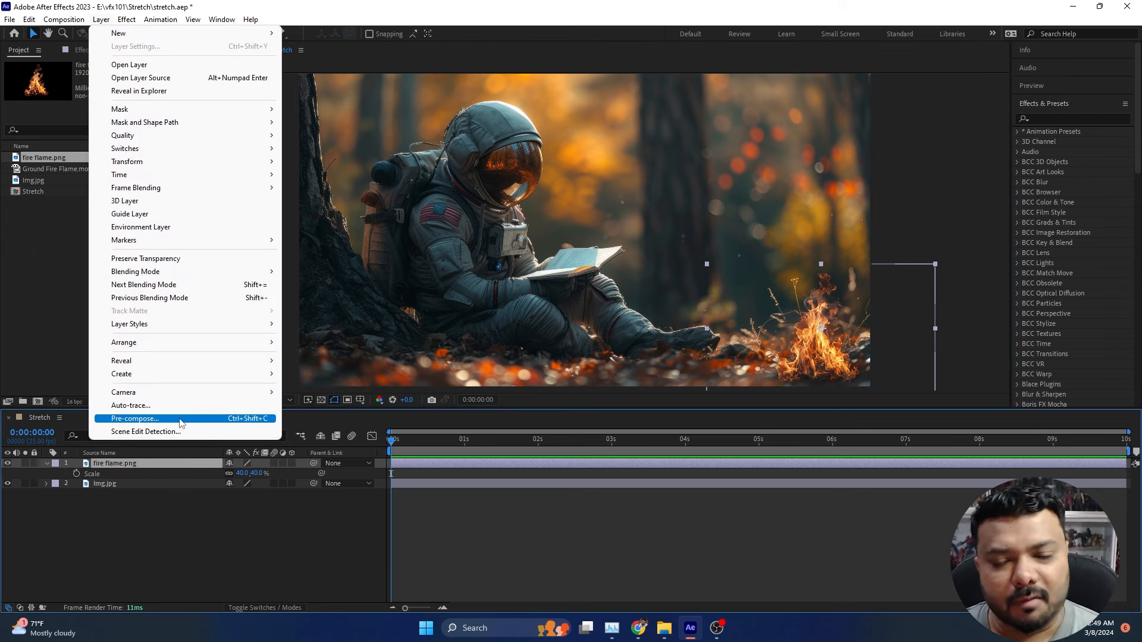
left_click(232, 419)
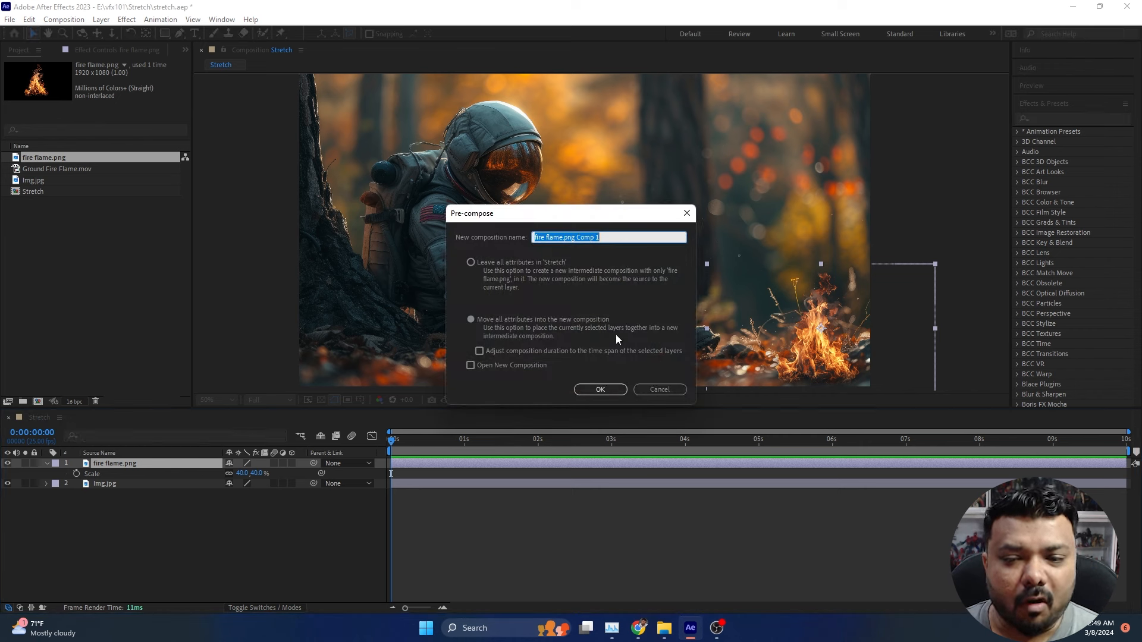
left_click(600, 390)
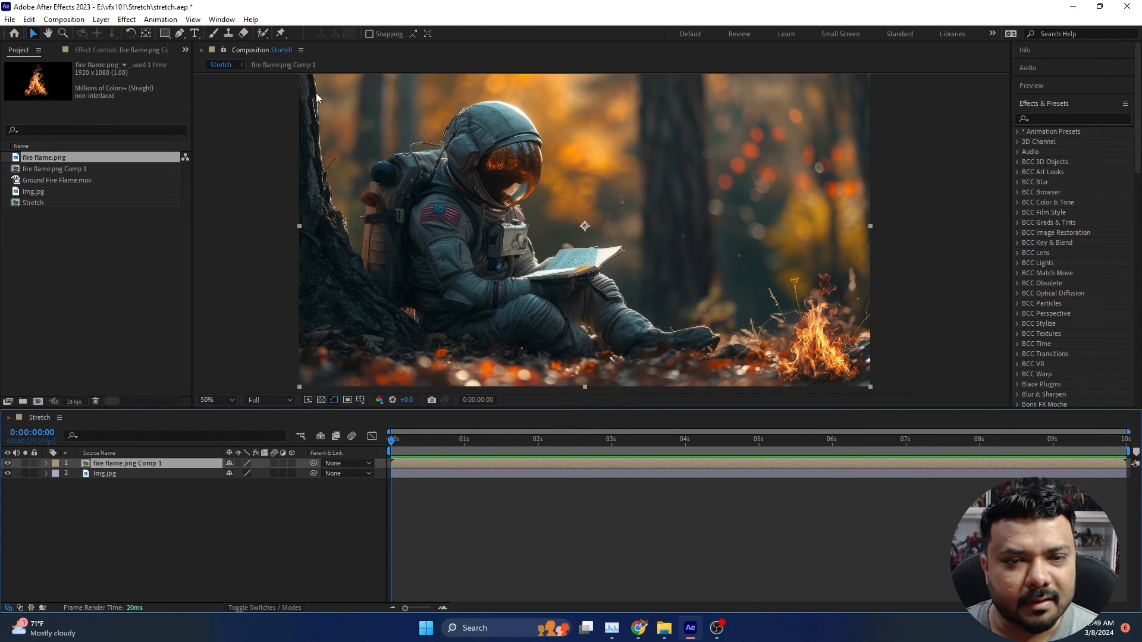
- Draw an open curved mask path on the flame precomp from outside the image's lower-right corner, arching over the flame to the book
left_click(179, 33)
key("comma")
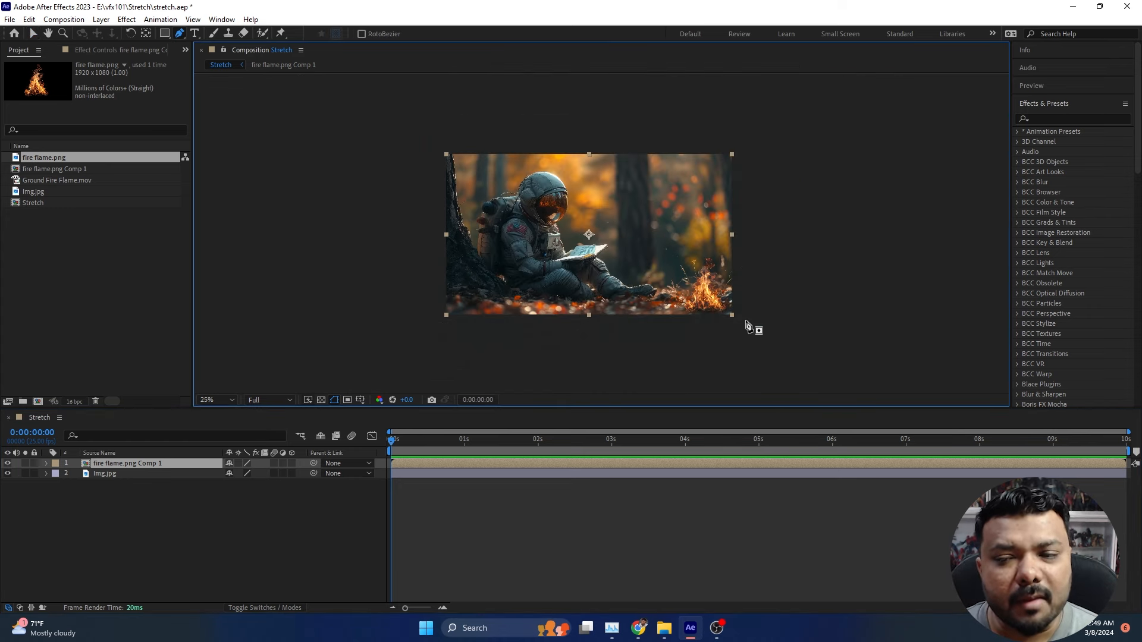
left_click(745, 319)
left_click_drag(700, 192, 676, 180)
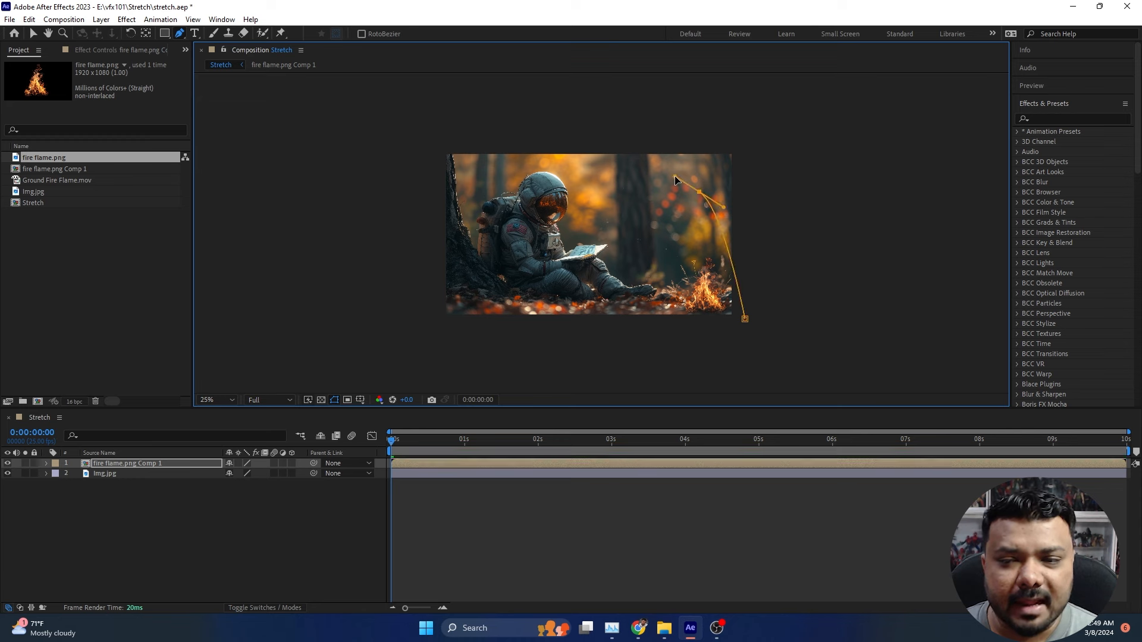
left_click_drag(584, 206, 562, 245)
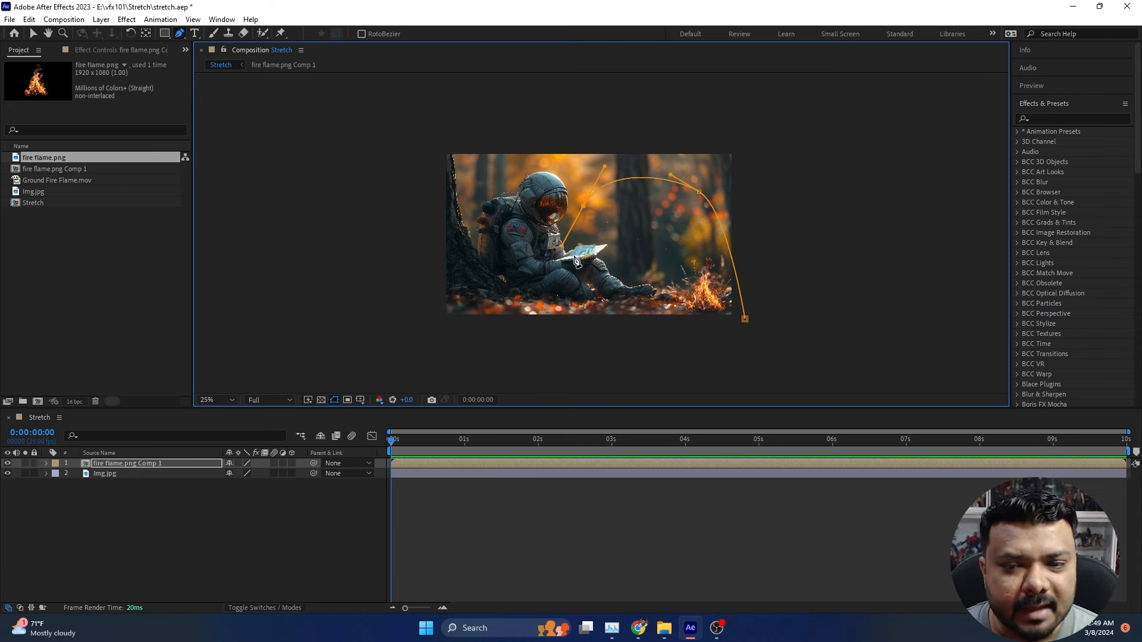
left_click_drag(583, 206, 590, 198)
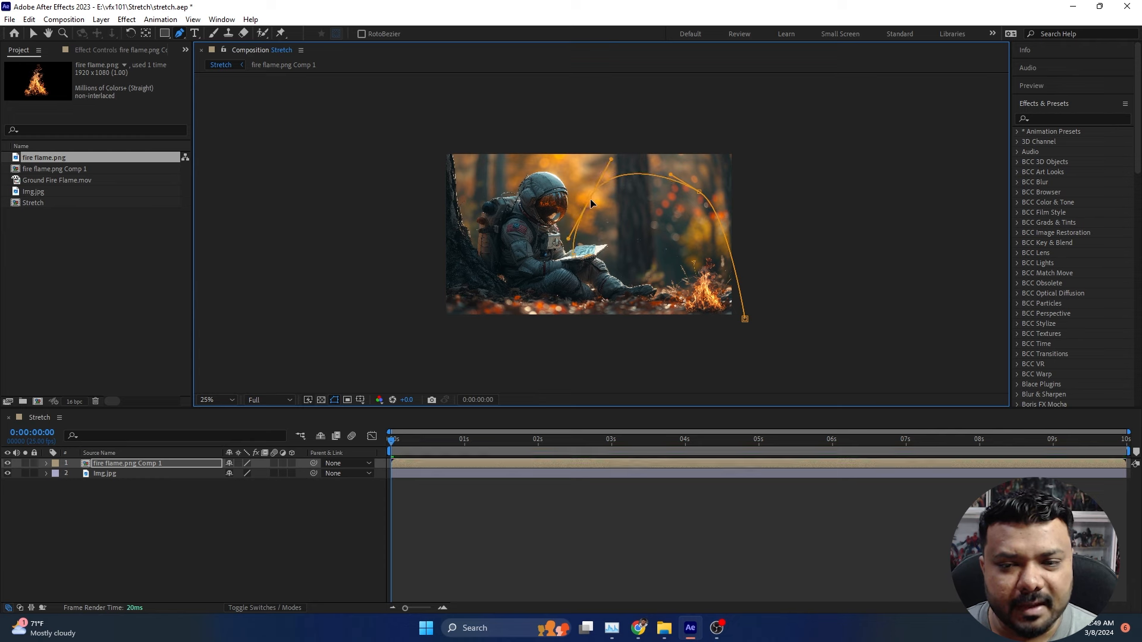
left_click_drag(700, 194, 702, 185)
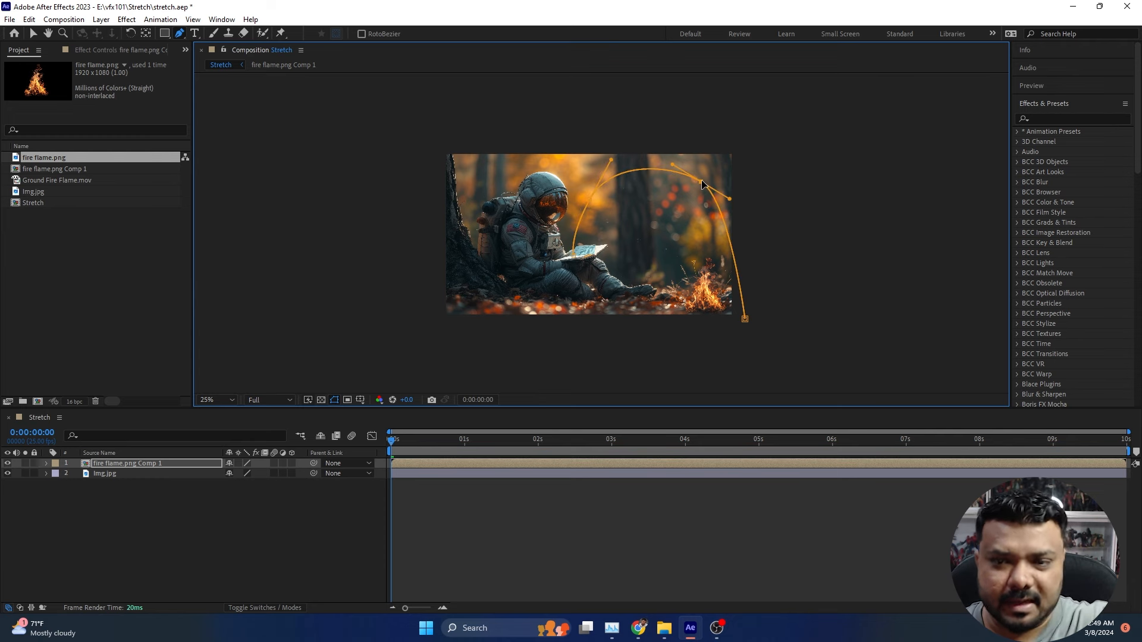
- Draw a second open mask path inside the first arc, from below the image left of the flame up and over to the book
left_click(674, 341)
left_click_drag(663, 234, 683, 238)
left_click_drag(584, 256, 562, 299)
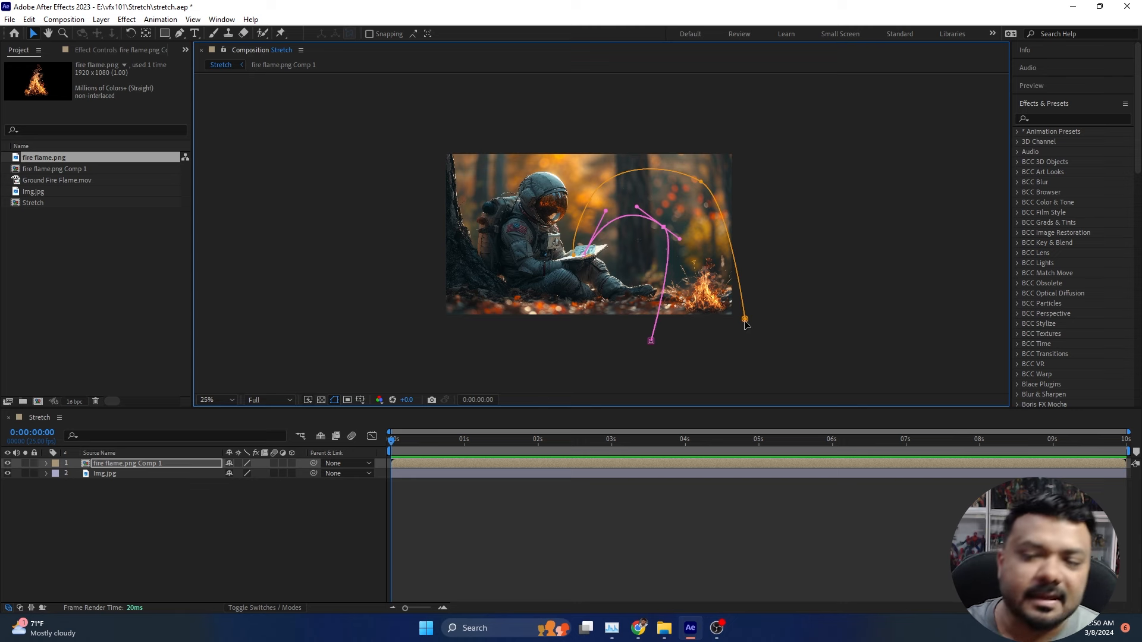
- Move the outer path's starting point farther out from the flame and smooth the inner path's curve at its upper bend
left_click_drag(745, 322, 766, 332)
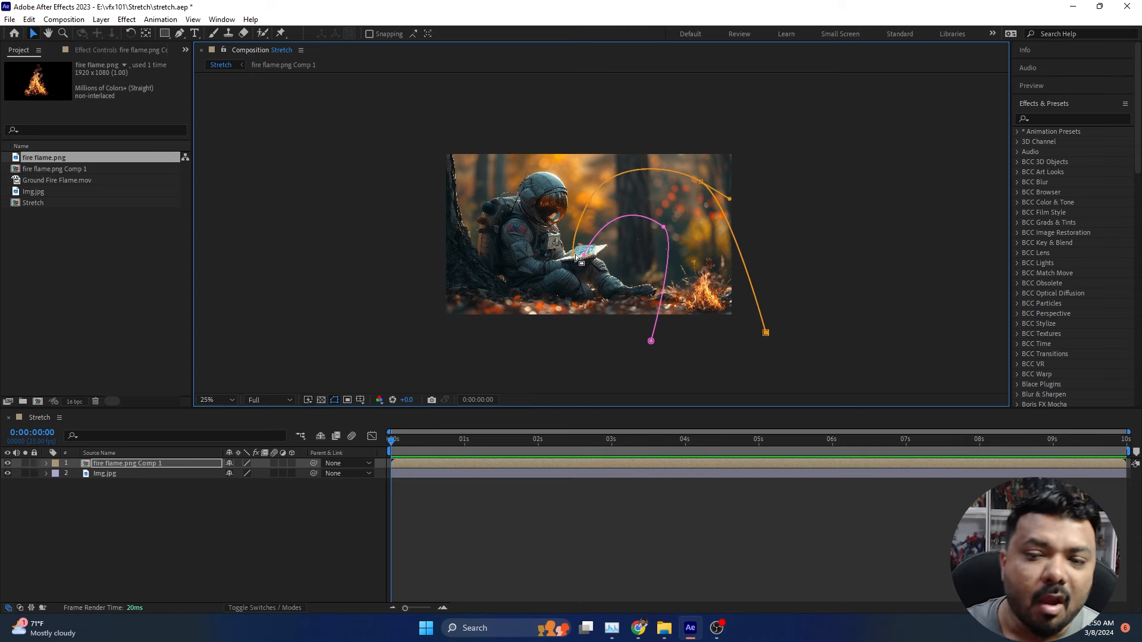
scroll(577, 257, "up", 2)
left_click_drag(597, 238, 702, 136)
left_click_drag(778, 179, 821, 226)
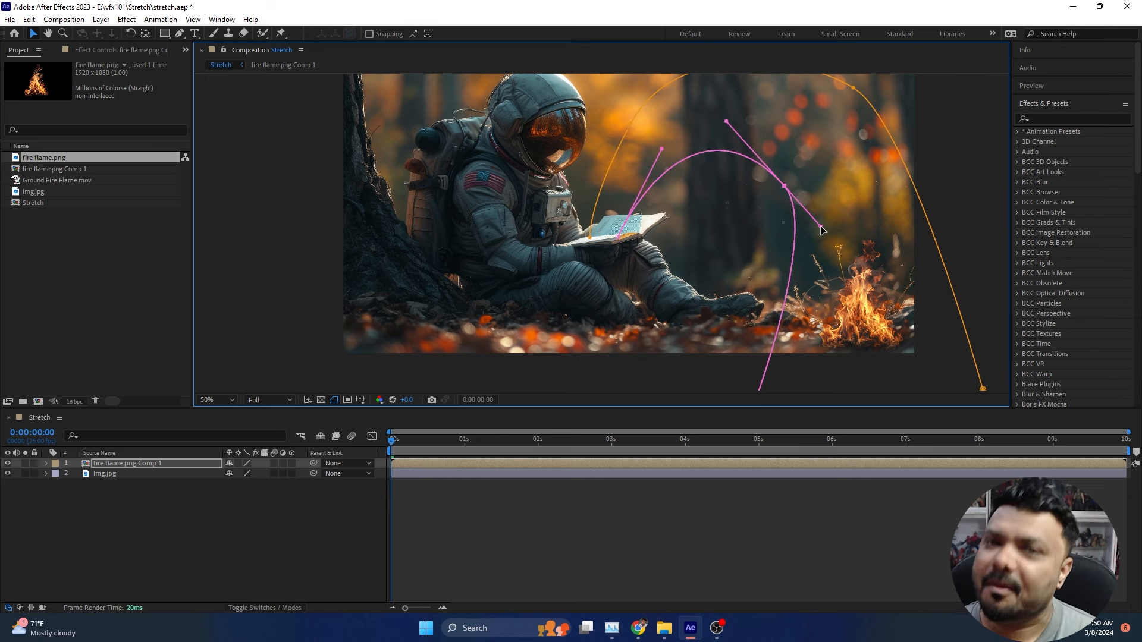
left_click_drag(727, 123, 735, 131)
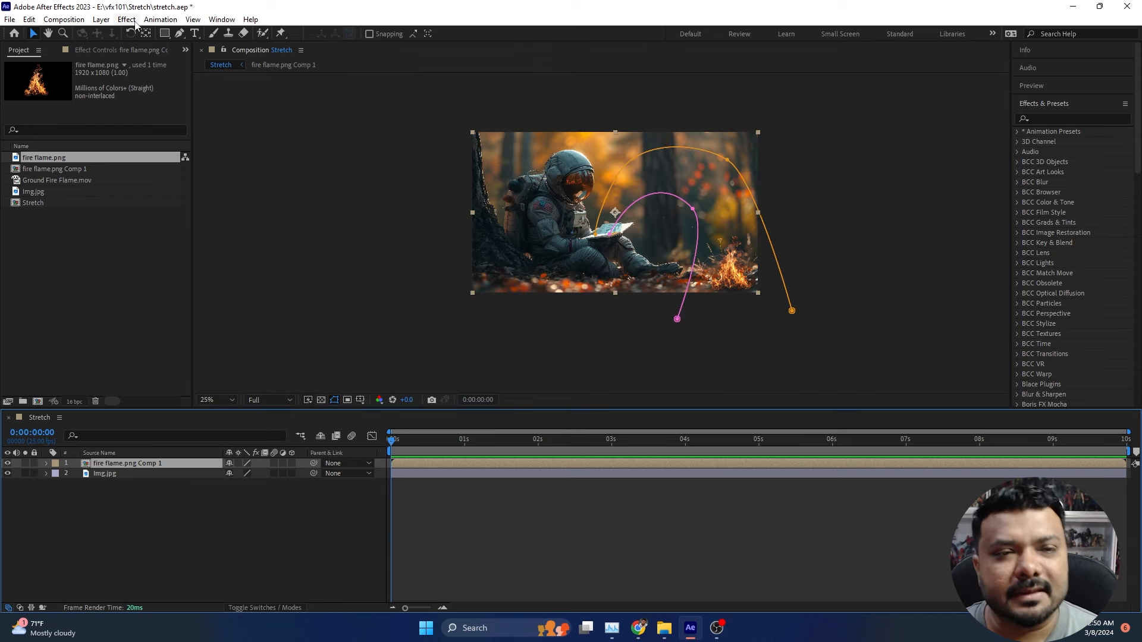
- Apply the irrealix Stretch effect to the flame precomp and assign Mask 1 and Mask 2 as its two masks
left_click(134, 21)
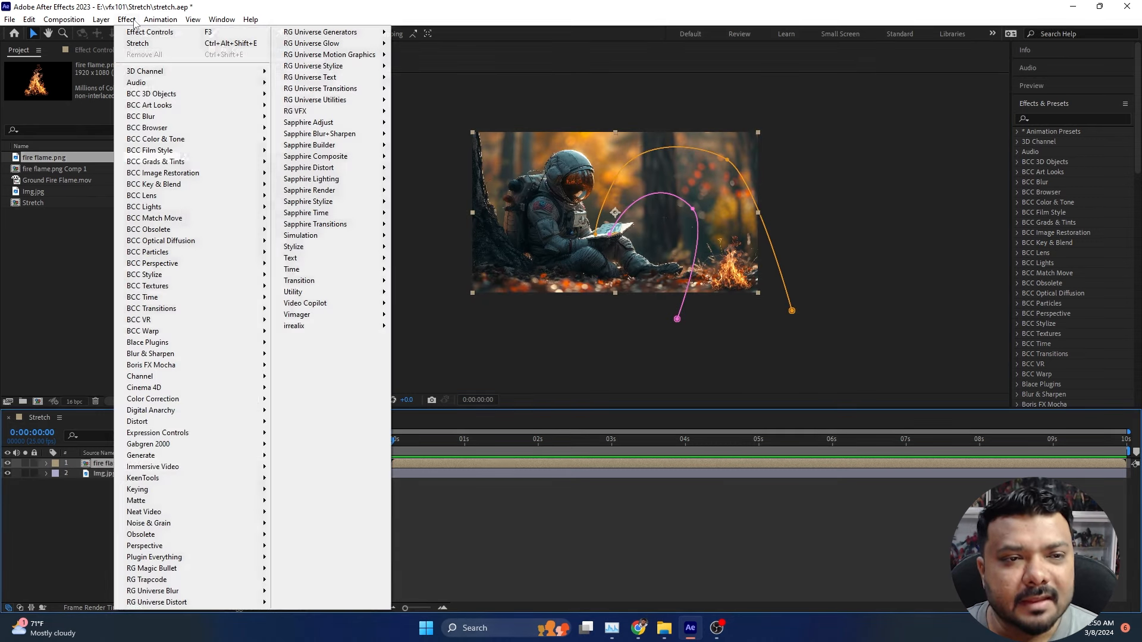
mouse_move(325, 328)
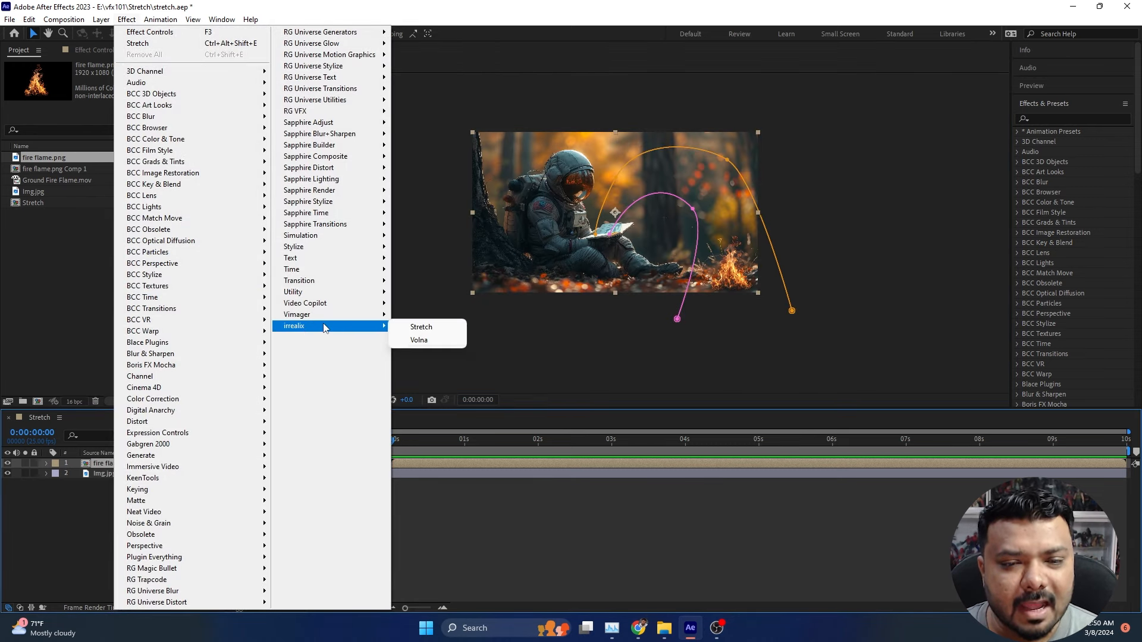
left_click(444, 330)
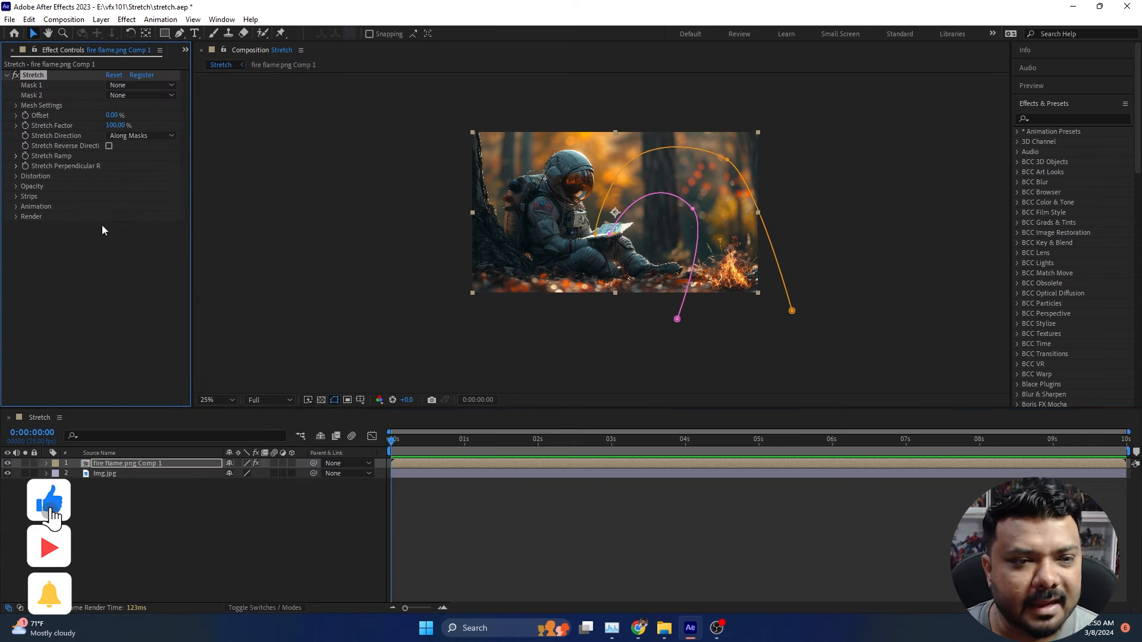
left_click(124, 88)
left_click(141, 113)
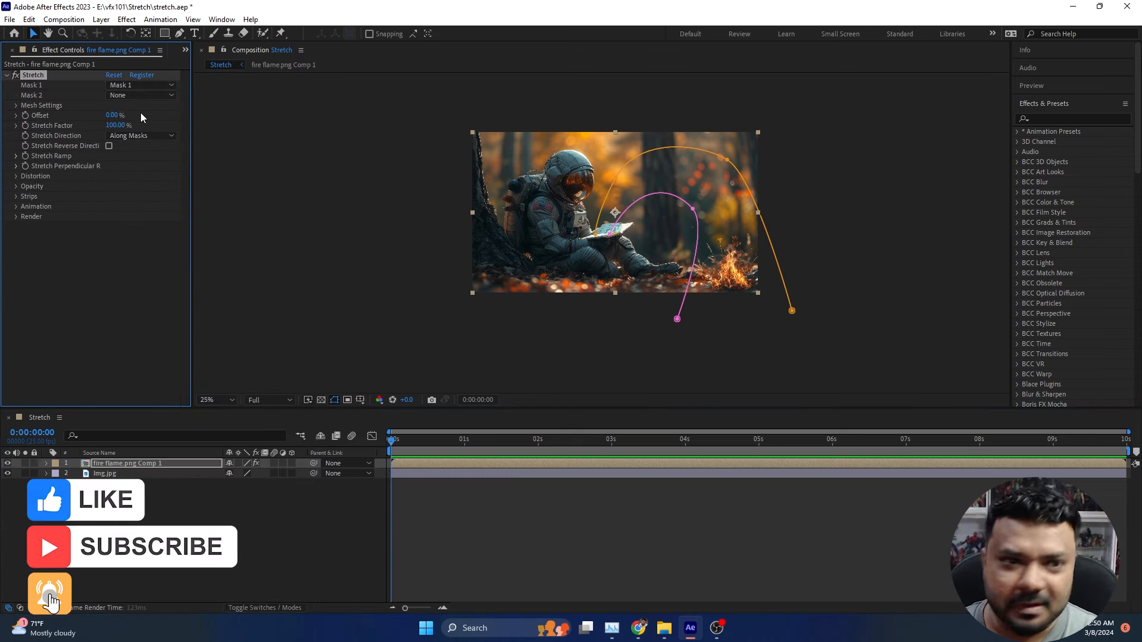
left_click(136, 96)
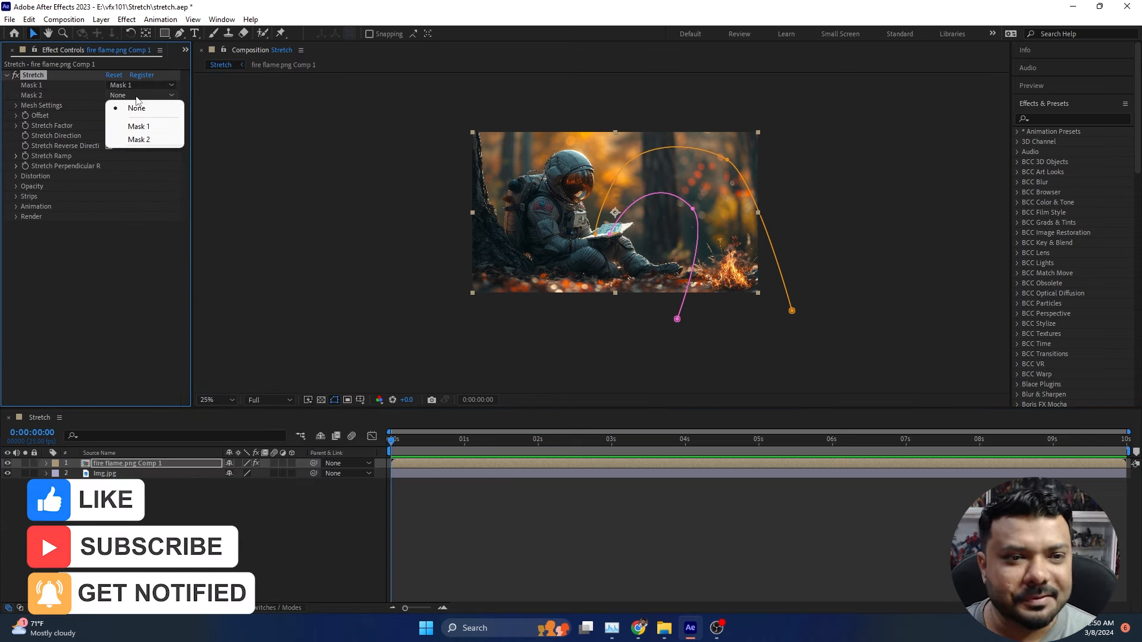
left_click(141, 137)
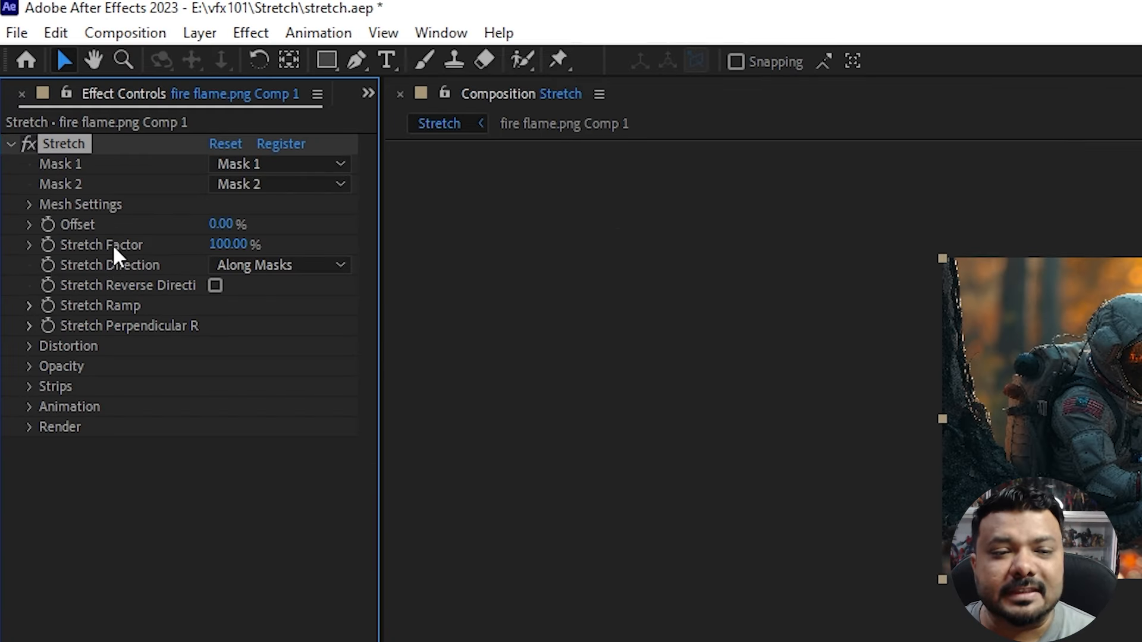
- Keyframe the Stretch Factor from 0% at the start to 100% at 0:00:02:00
left_click(241, 245)
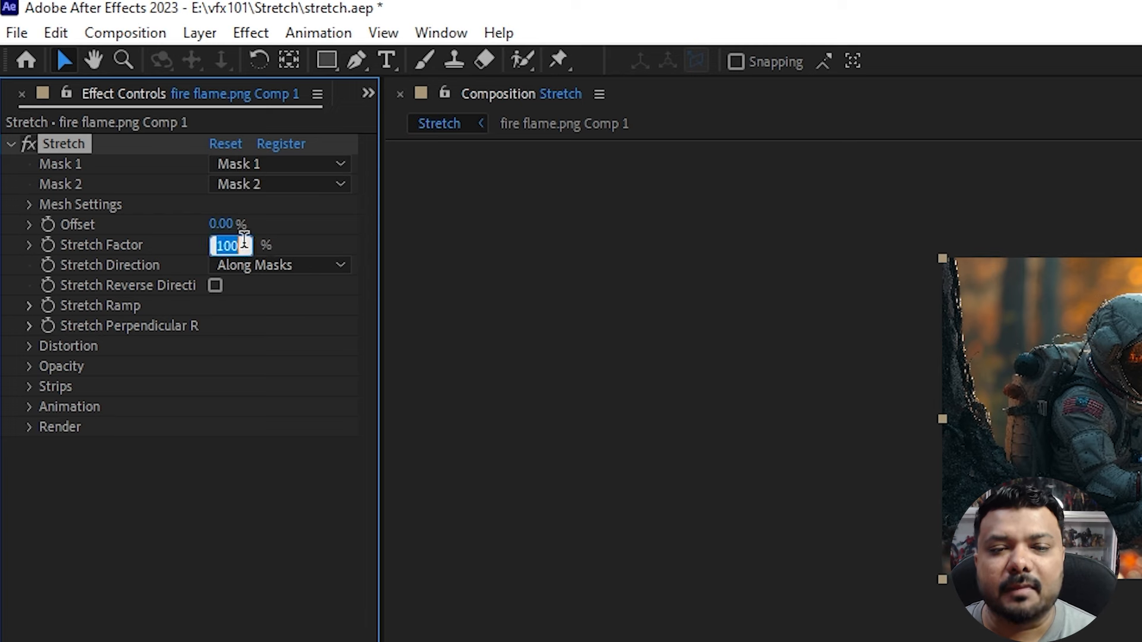
type("0")
key("Return")
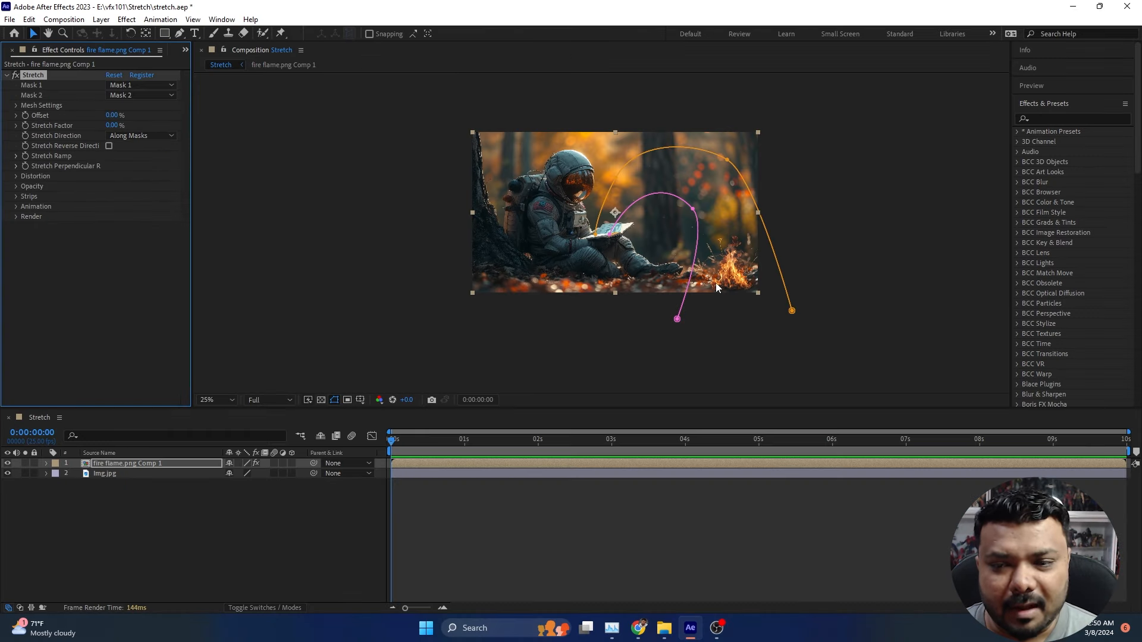
left_click(25, 125)
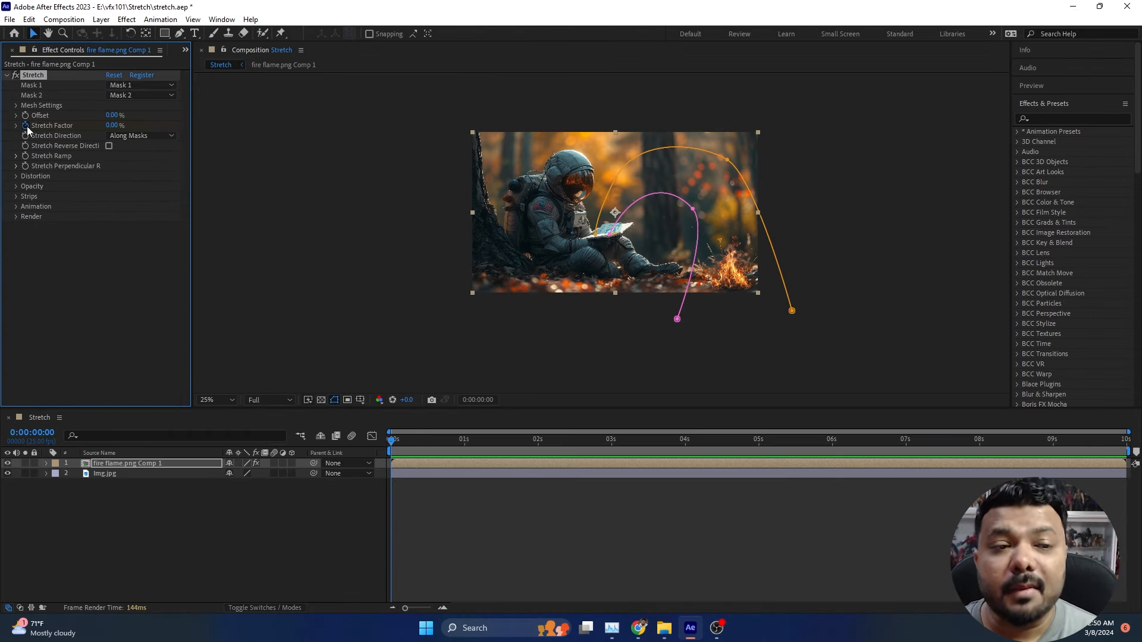
left_click(537, 444)
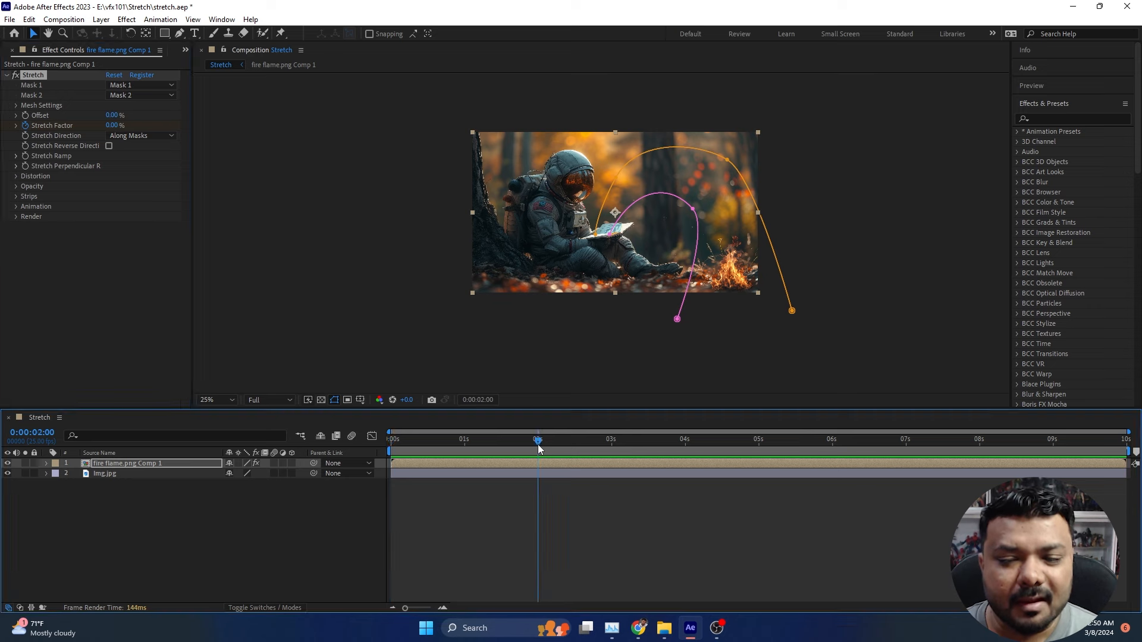
left_click(112, 125)
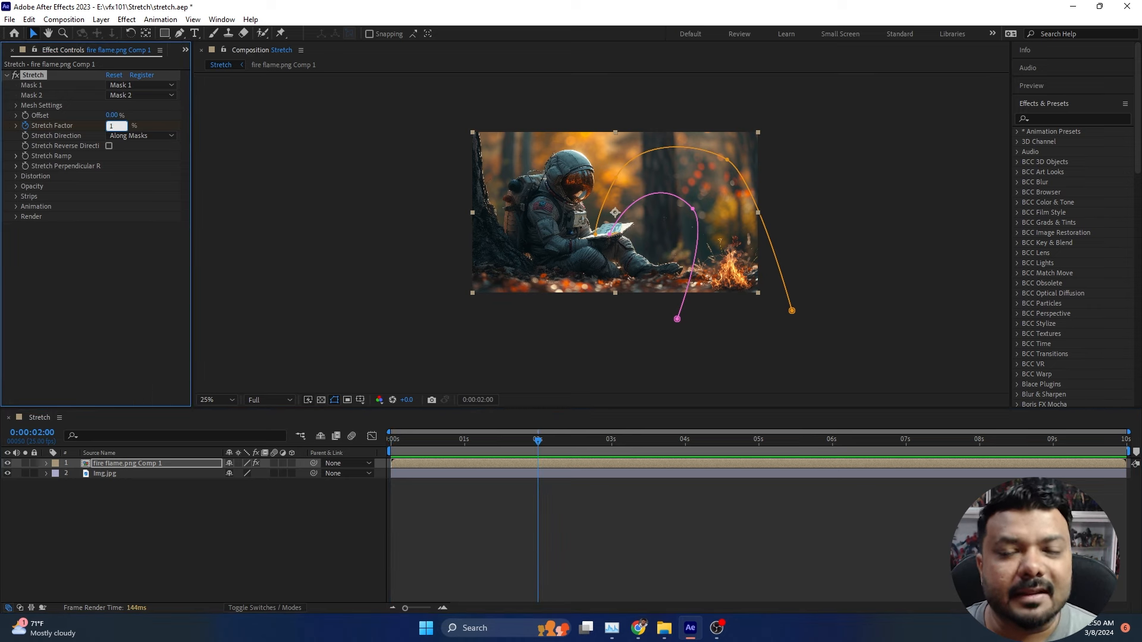
type("100")
key("Return")
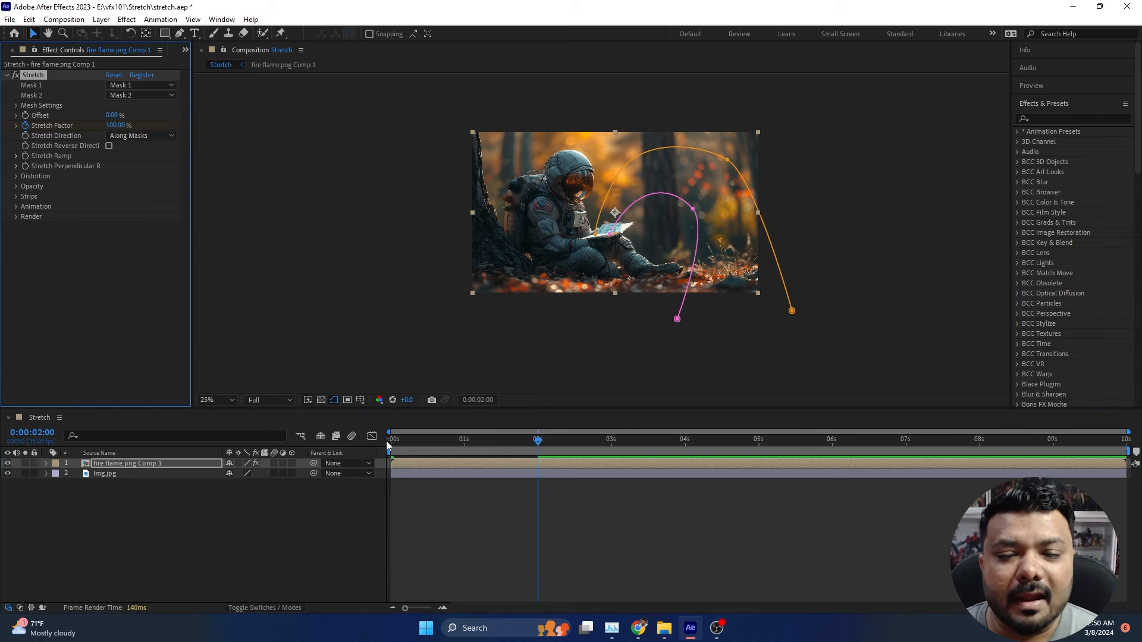
- Preview the stretch animation with the work area ending at about 4 seconds, and park the time indicator at 0:00:01:05
left_click(388, 440)
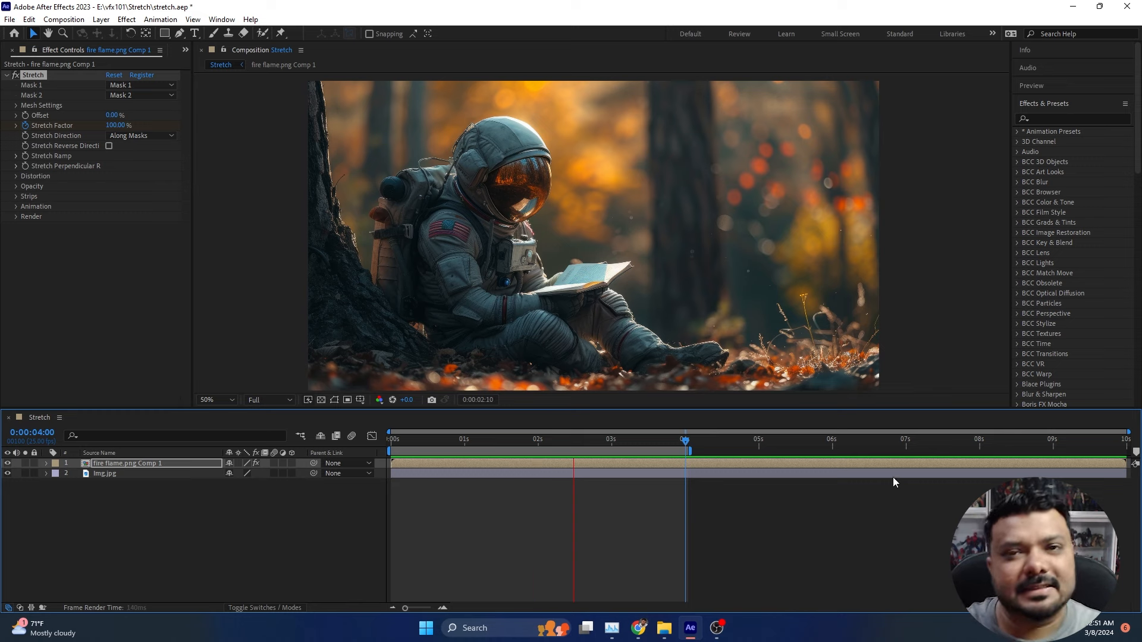
left_click(511, 441)
left_click(480, 441)
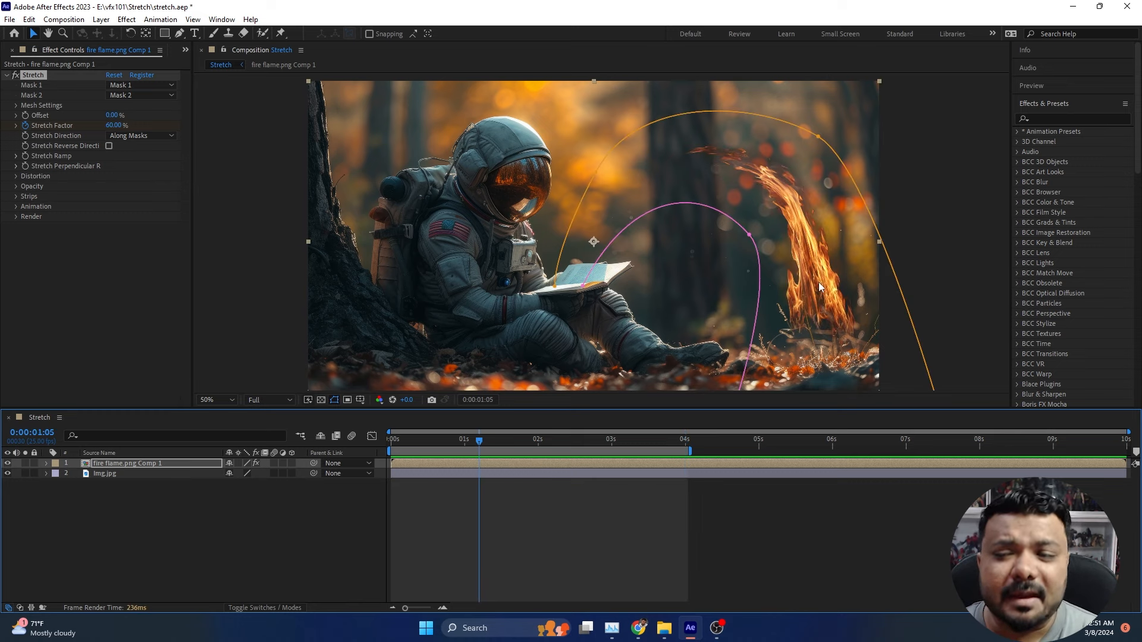
- Apply the Stylize Glow effect to the stretched flame precomp
left_click(136, 21)
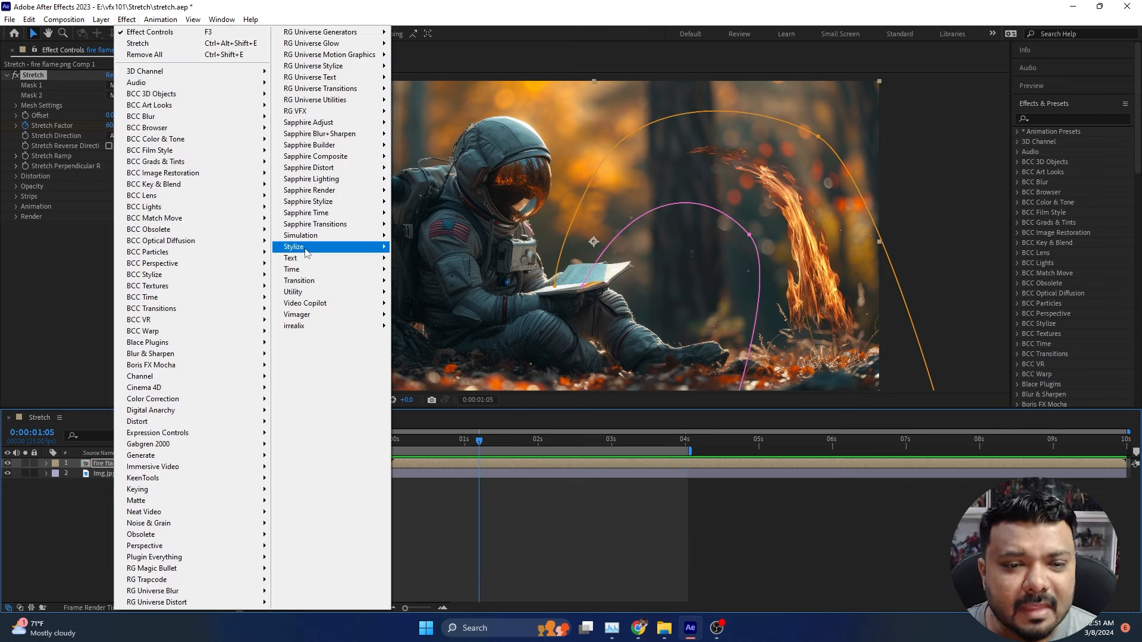
mouse_move(309, 247)
left_click(431, 457)
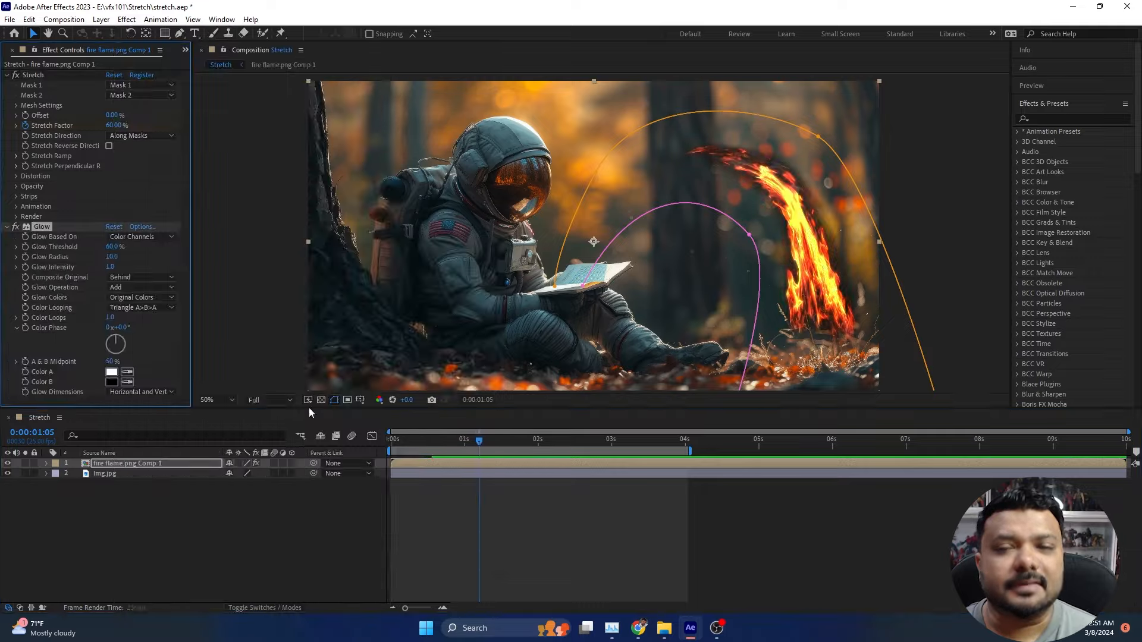
- Set the glow's Glow Colors to A & B Colors and make Color A red (FF0000)
left_click(136, 297)
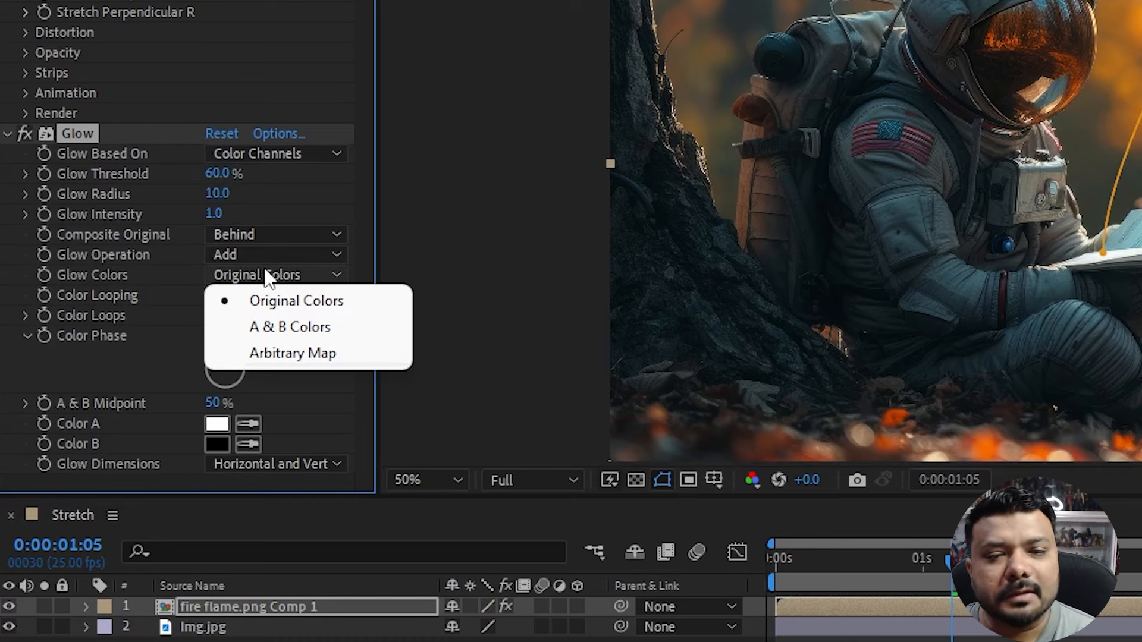
left_click(307, 328)
left_click(218, 423)
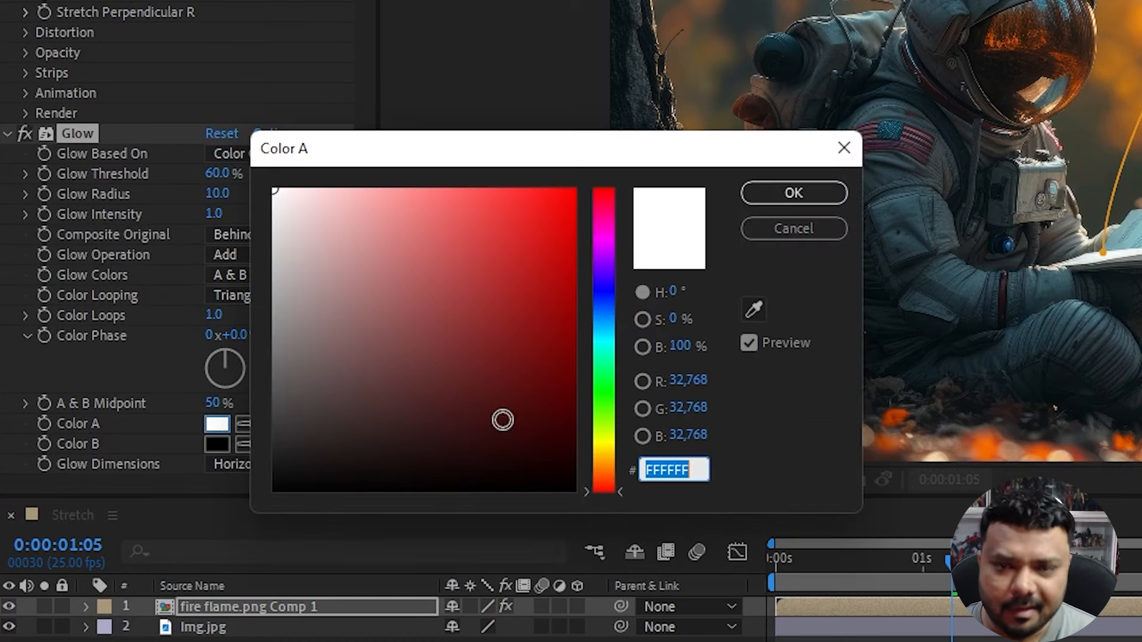
type("FF0000")
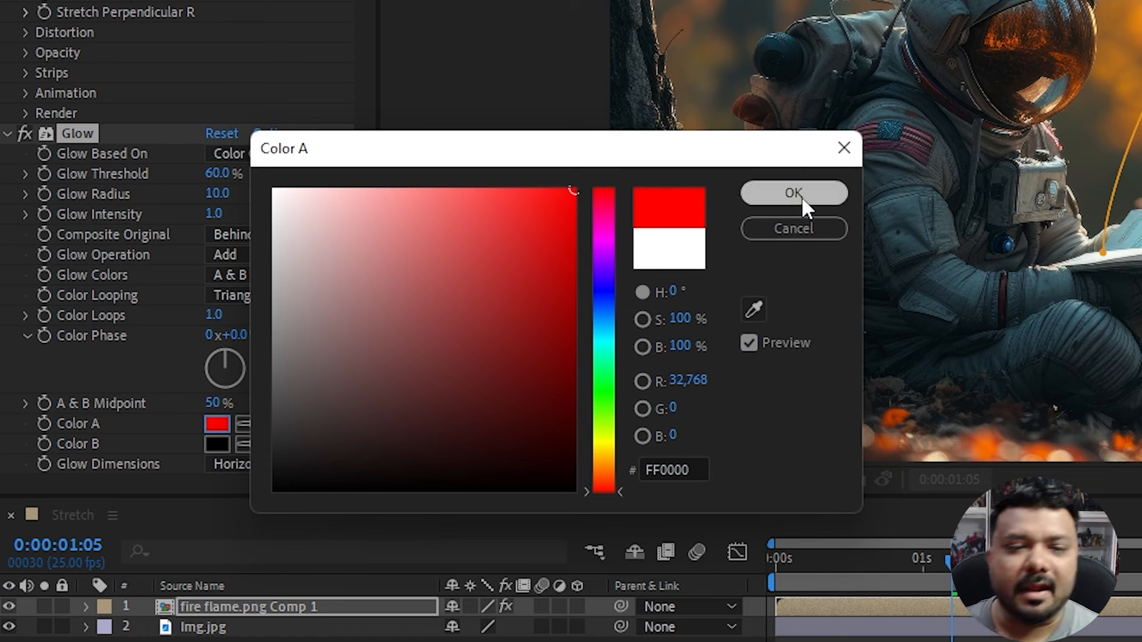
left_click(797, 195)
- Set the glow's Color B to a yellow-orange (FFBA00)
left_click(216, 443)
left_click(606, 469)
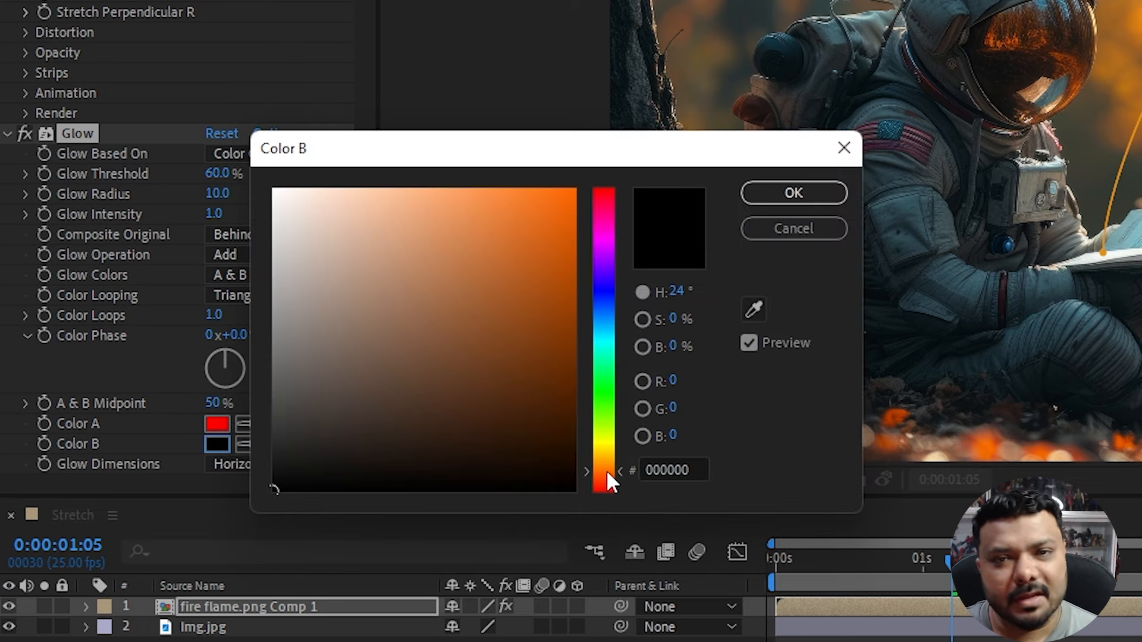
left_click(528, 249)
left_click_drag(529, 248, 578, 186)
left_click_drag(609, 468, 611, 454)
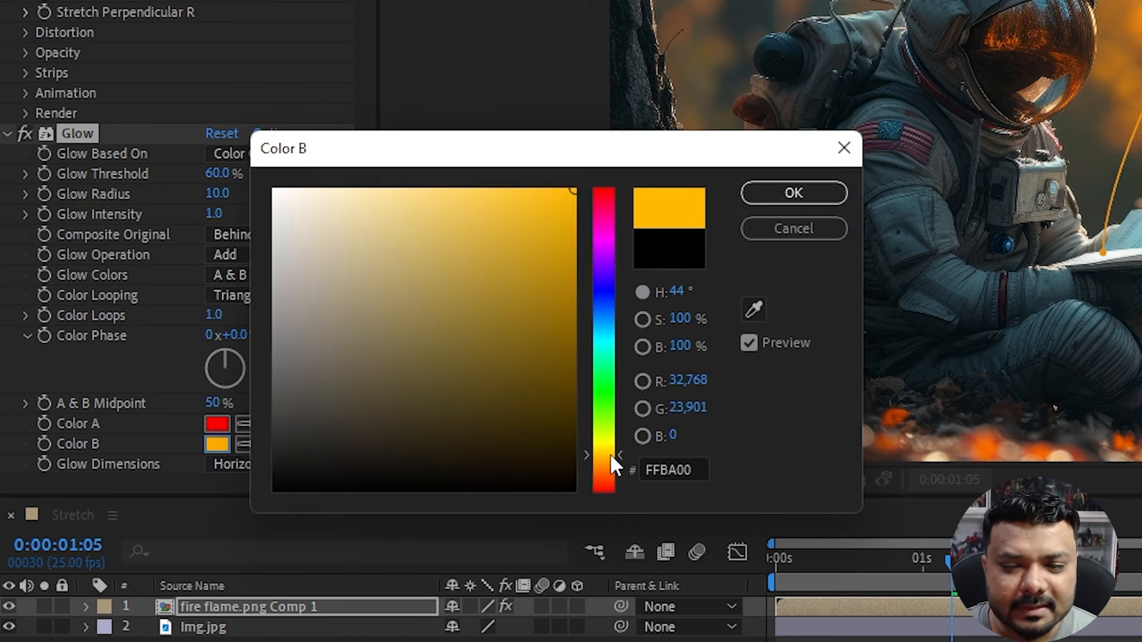
left_click(765, 193)
- Set Glow Threshold to 43.9% and Glow Radius to 71, change Color A to orange (FF4200), and check the frame at 0:00:01:12
left_click_drag(217, 193, 251, 193)
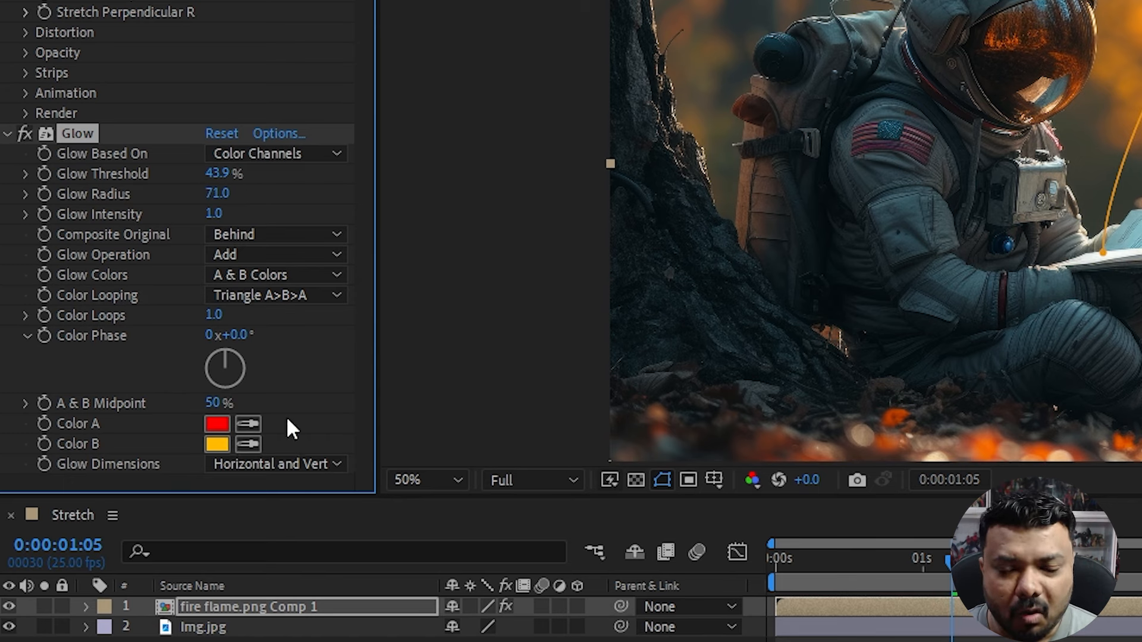
left_click(216, 423)
left_click(608, 470)
left_click_drag(608, 470, 615, 476)
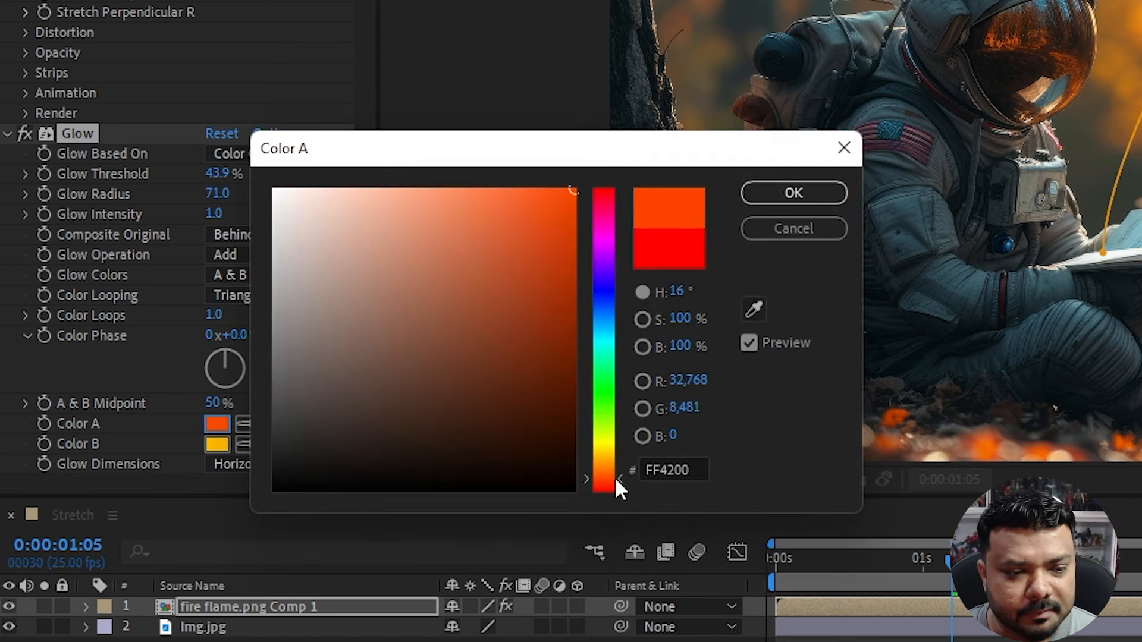
left_click(793, 193)
left_click_drag(490, 439, 502, 450)
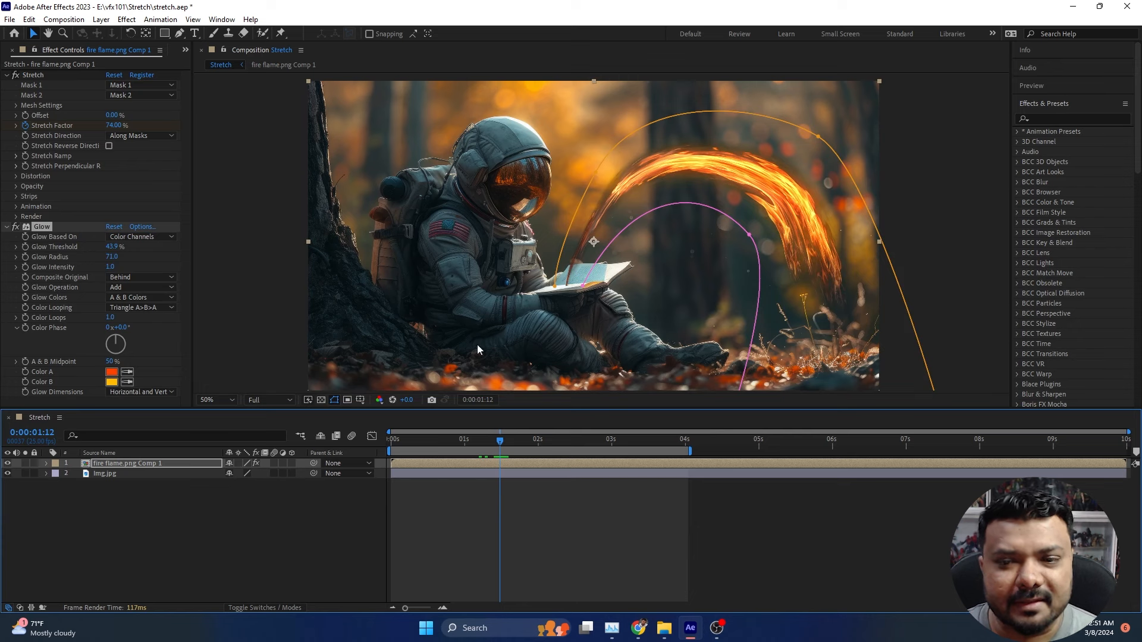
- Add Ground Fire Flame.mov as the top layer of the Stretch composition and set its blending mode to Screen
left_click(185, 50)
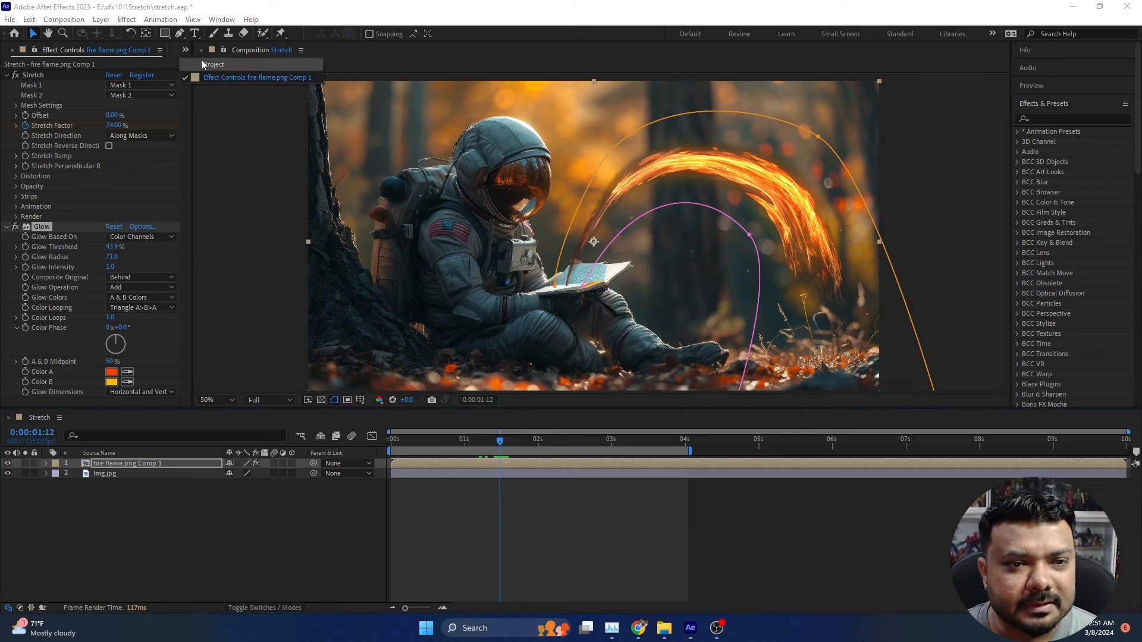
left_click(201, 63)
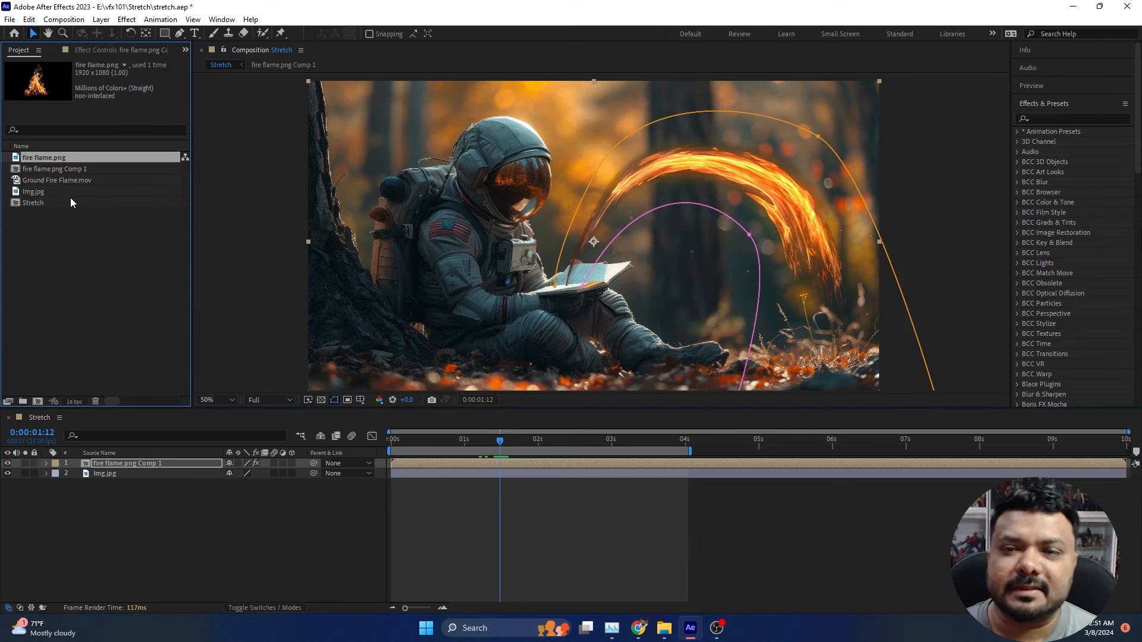
left_click(71, 181)
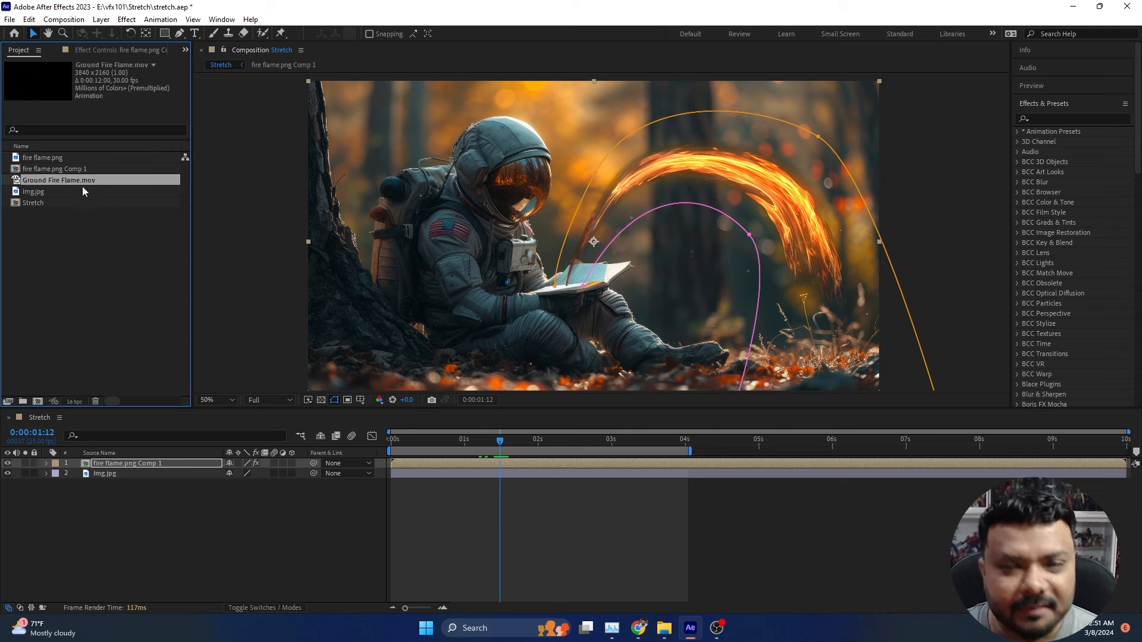
left_click_drag(66, 180, 158, 462)
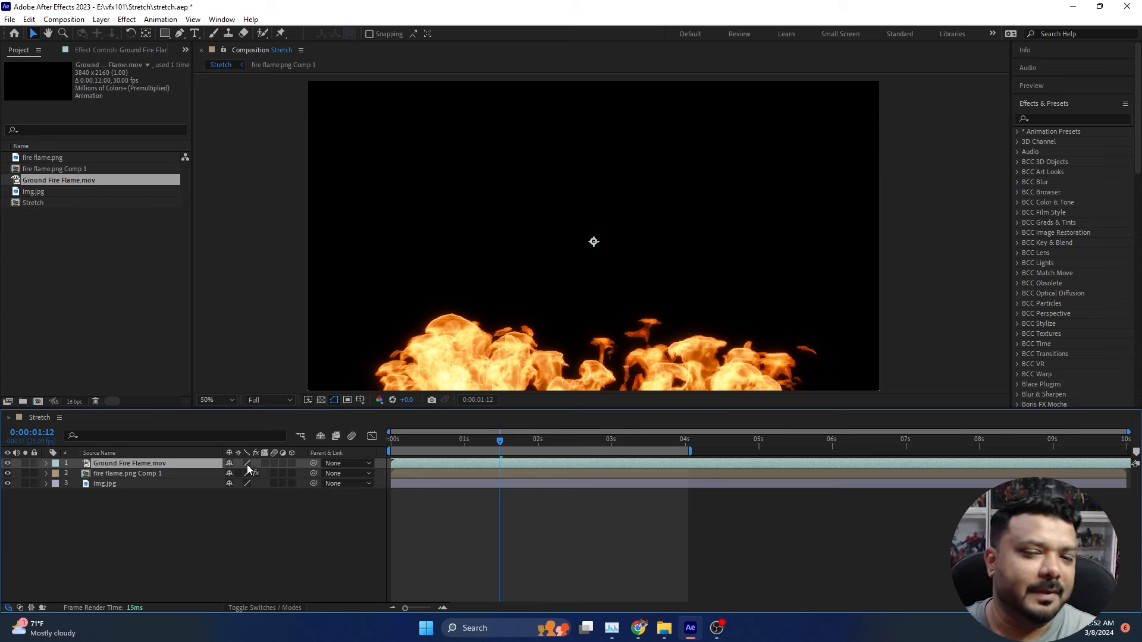
left_click(279, 608)
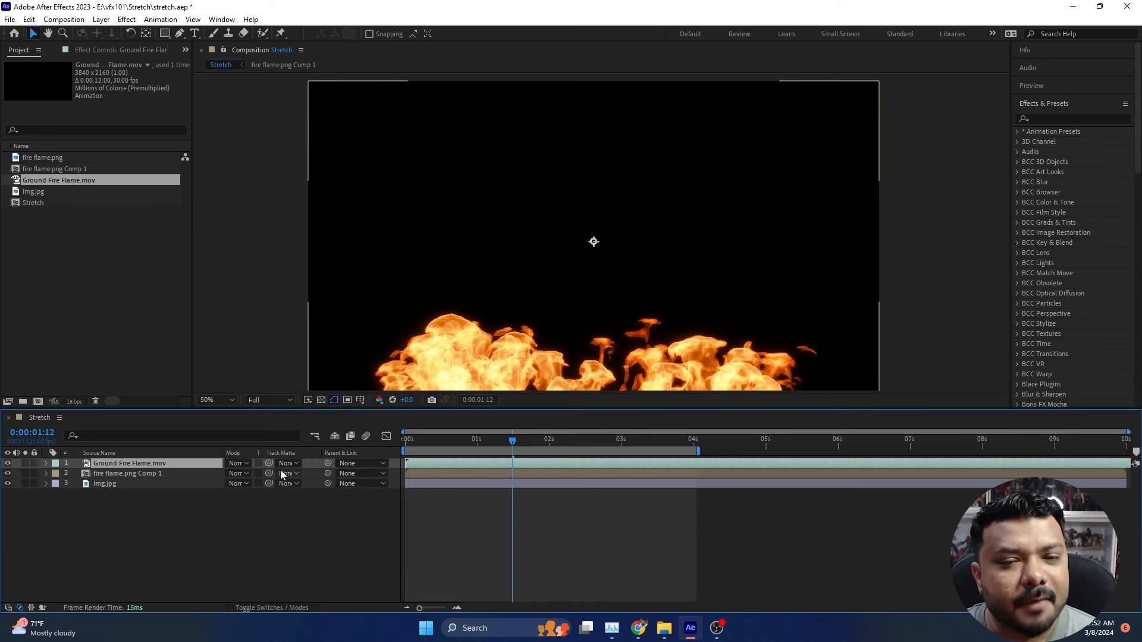
left_click(241, 465)
left_click(287, 238)
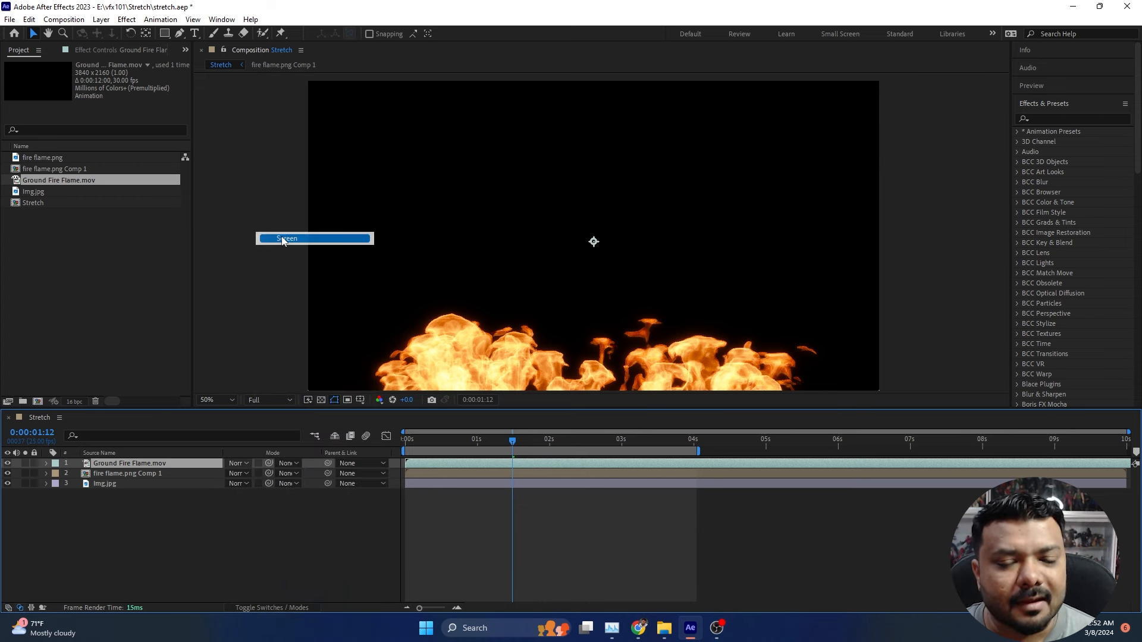
- Scale the Ground Fire Flame layer to 30% and position its flames over the open book
key("s")
left_click_drag(244, 473, 201, 477)
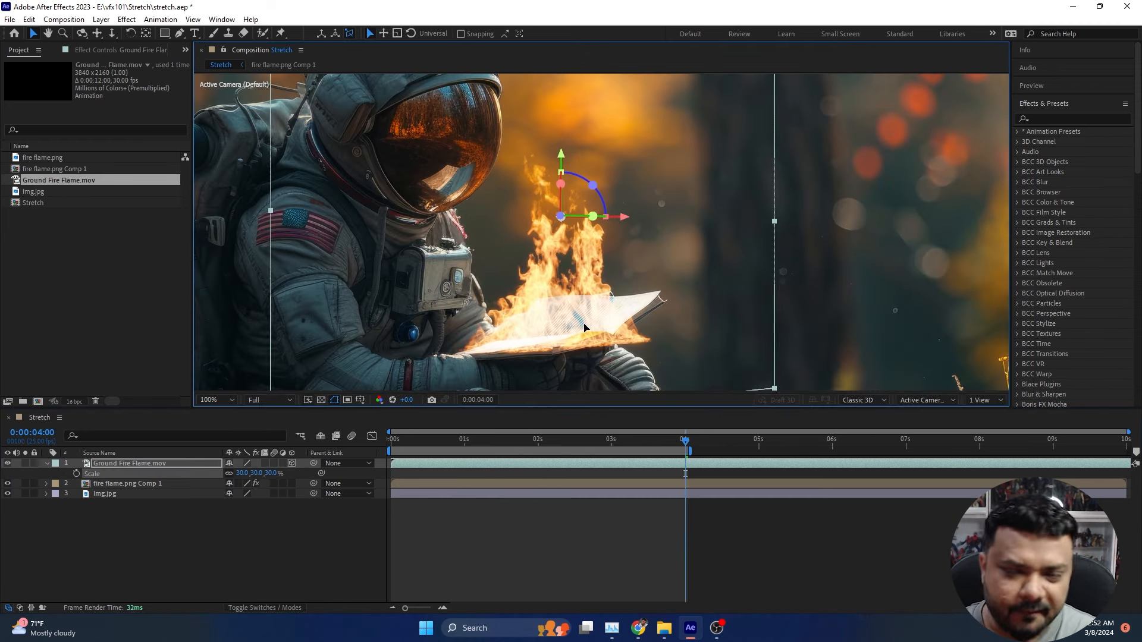
left_click_drag(585, 327, 586, 327)
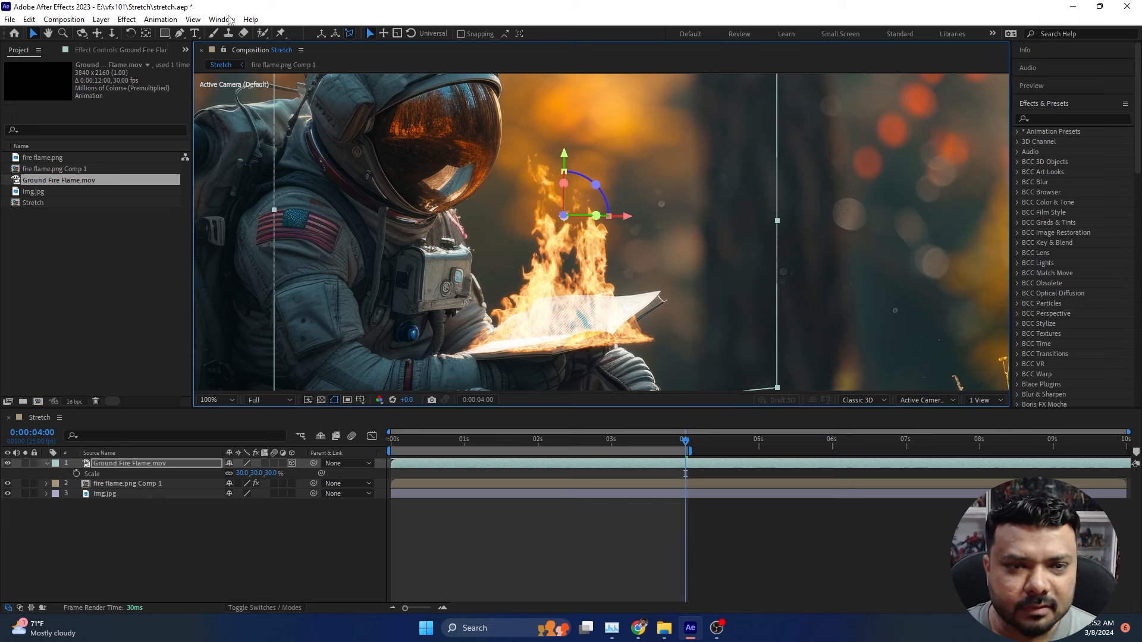
- Draw a Pen tool mask around the book's flames on the Ground Fire Flame layer, following the book's edge, with a 3-pixel feather
left_click(180, 33)
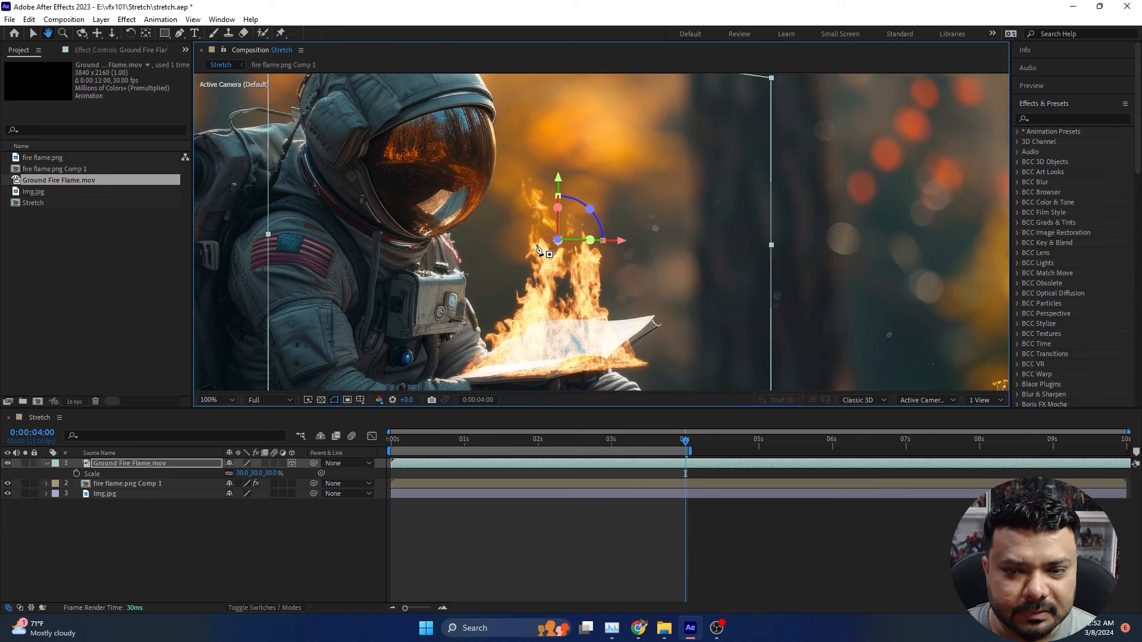
left_click(568, 83)
left_click(682, 160)
left_click(686, 232)
left_click(653, 319)
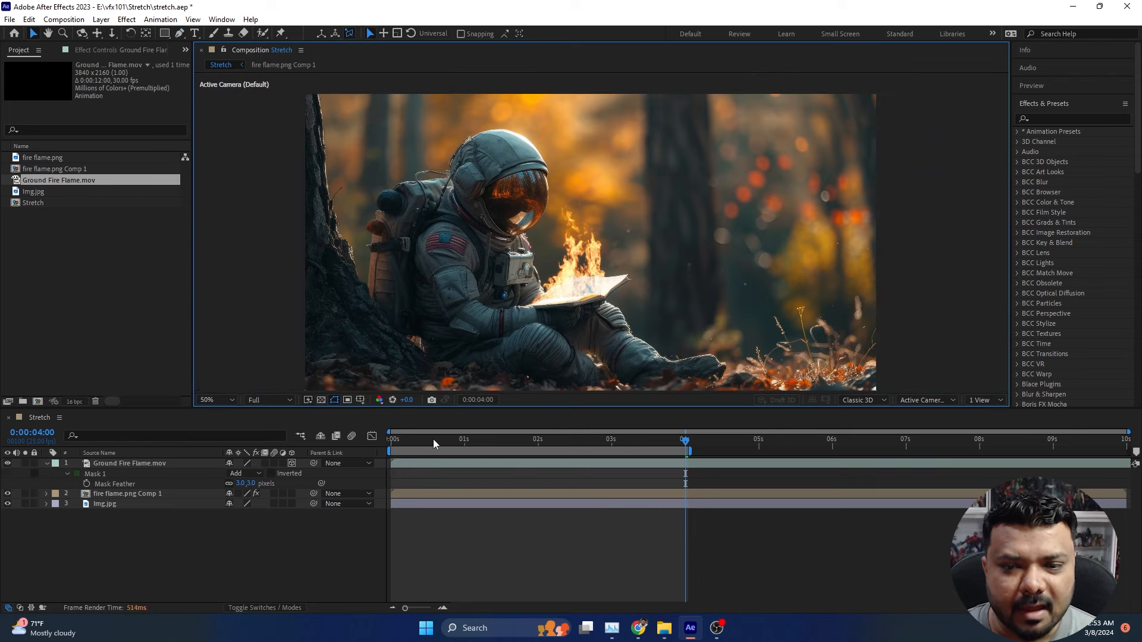
- Trim the start of the Ground Fire Flame layer to 0:00:01:11 and preview the animation
left_click_drag(433, 439, 497, 444)
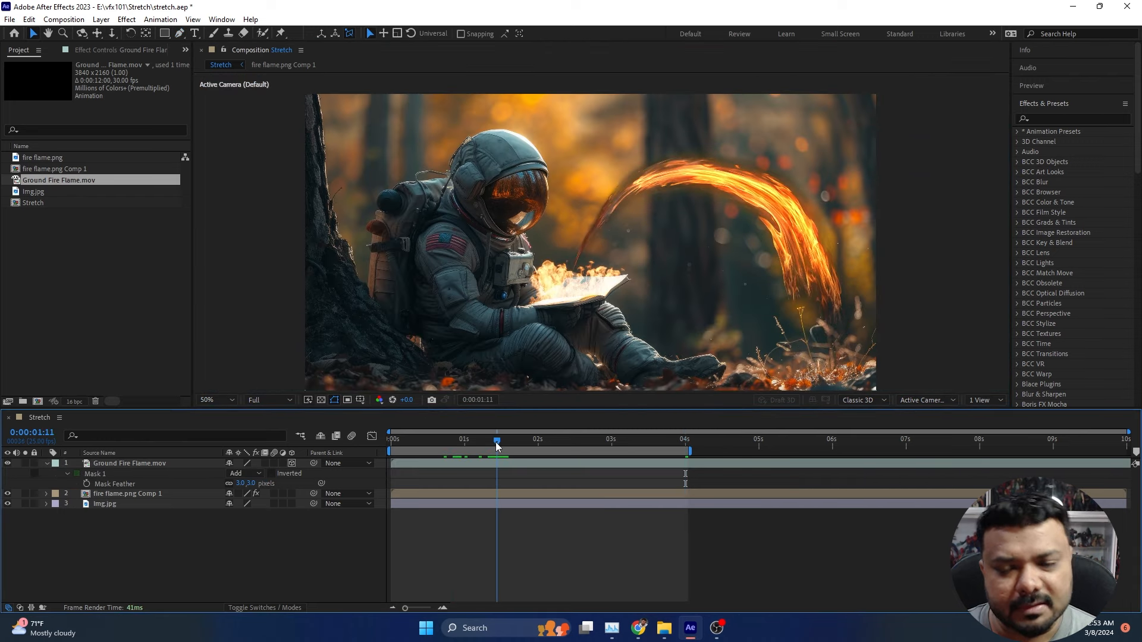
left_click(505, 463)
key("alt+bracketleft")
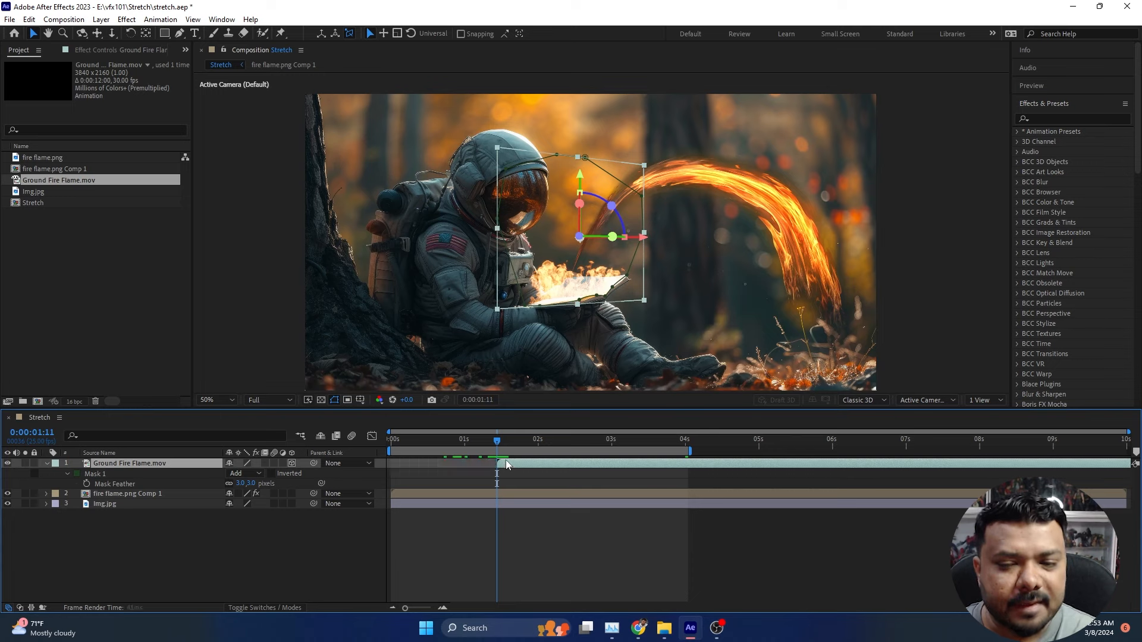
key("space")
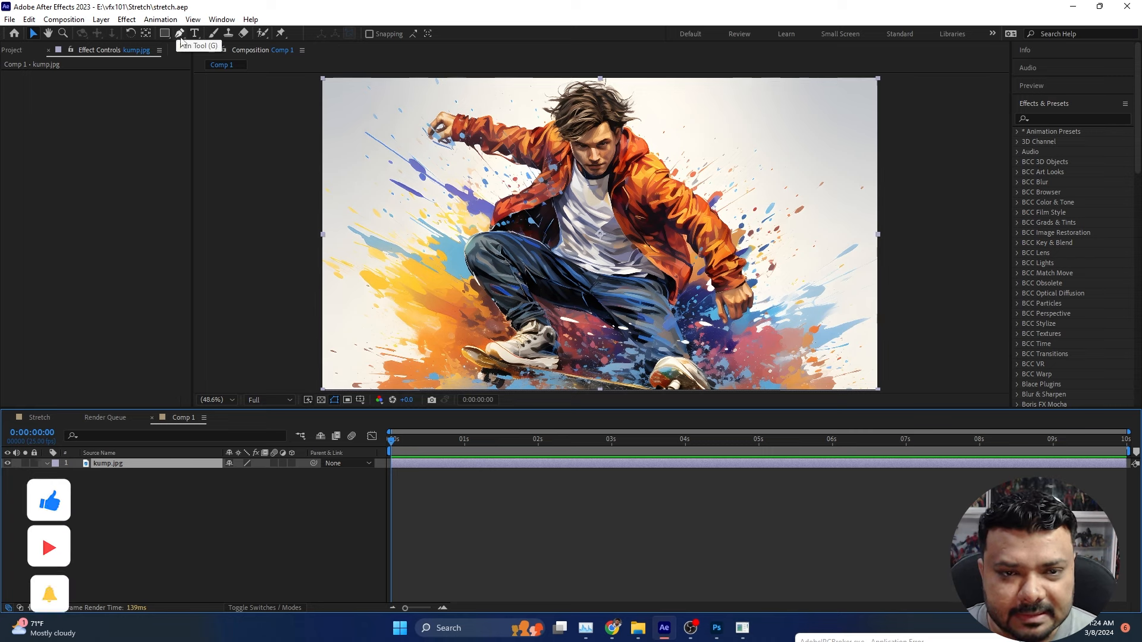
- Draw an open, wavy mask path on kump.jpg from the man's hood up and out beyond the upper-right edge of the image
scroll(592, 178, "up", 3)
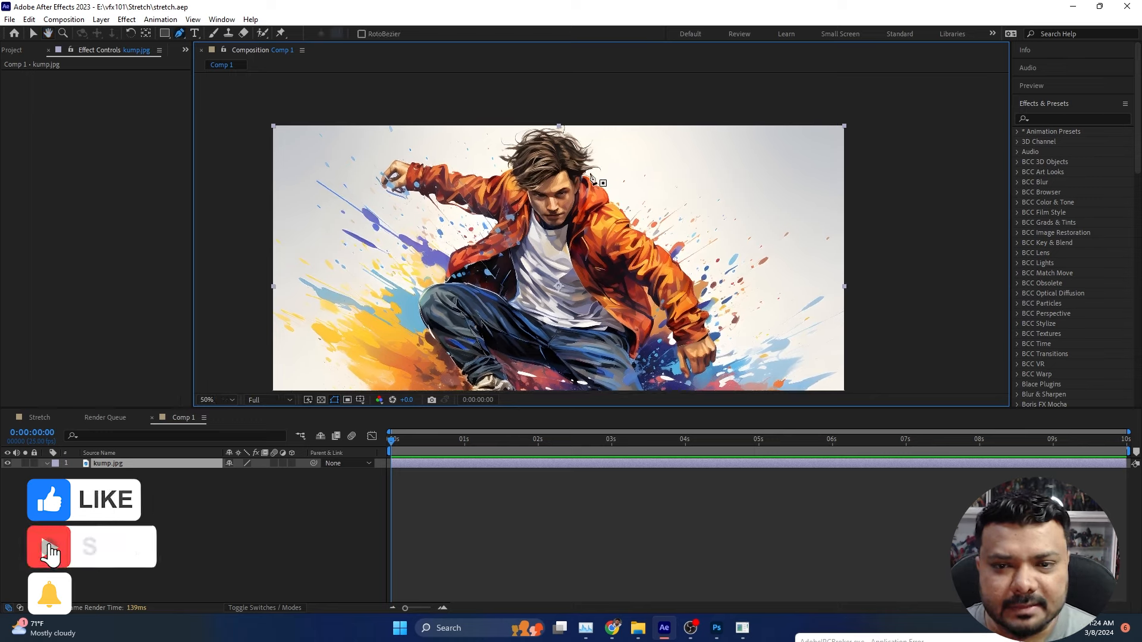
left_click_drag(591, 179, 528, 213)
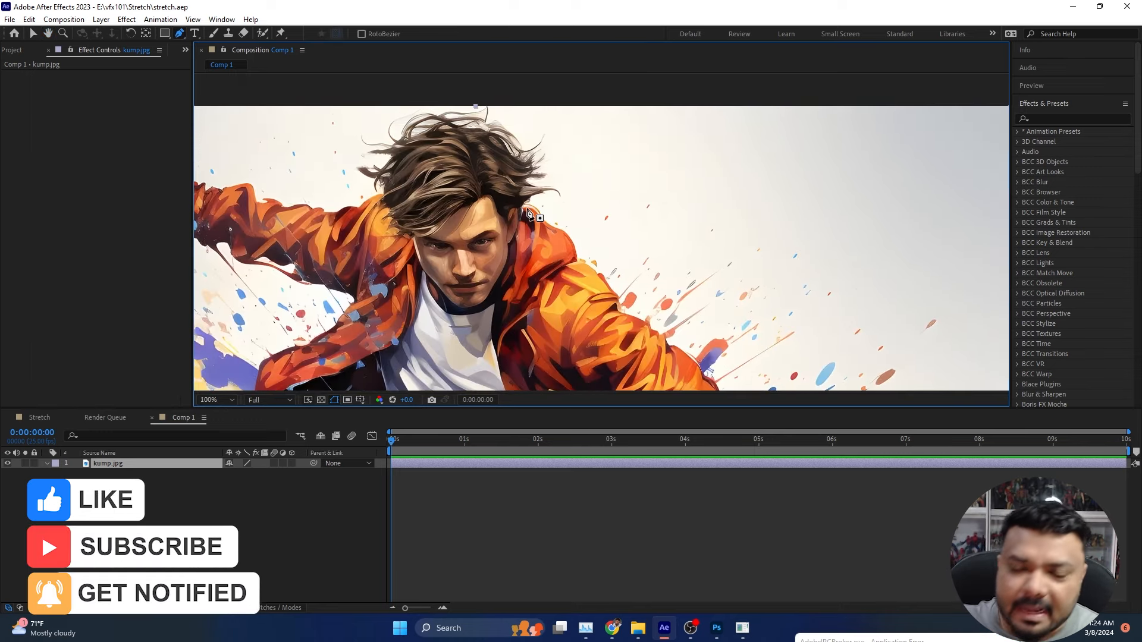
left_click(540, 213)
left_click(590, 194)
left_click(625, 193)
left_click(658, 176)
left_click(690, 161)
left_click_drag(738, 135, 685, 174)
scroll(704, 177, "down", 1)
left_click_drag(824, 126, 896, 92)
left_click(33, 33)
left_click(490, 200)
- Draw a second open, wavy mask path on kump.jpg from the wrist of the lowered arm up and out past the image's right edge
left_click(180, 34)
left_click_drag(689, 267, 648, 187)
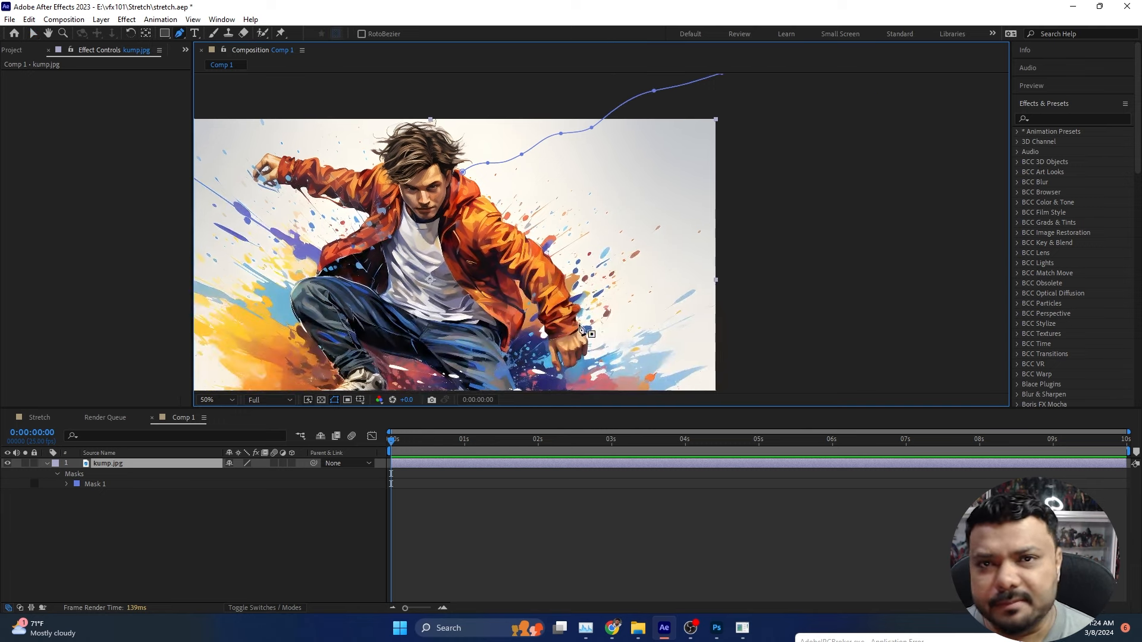
left_click(580, 325)
left_click_drag(621, 308, 648, 307)
left_click(716, 264)
left_click(776, 249)
left_click(816, 218)
left_click(857, 194)
left_click(898, 180)
left_click(936, 147)
left_click(957, 128)
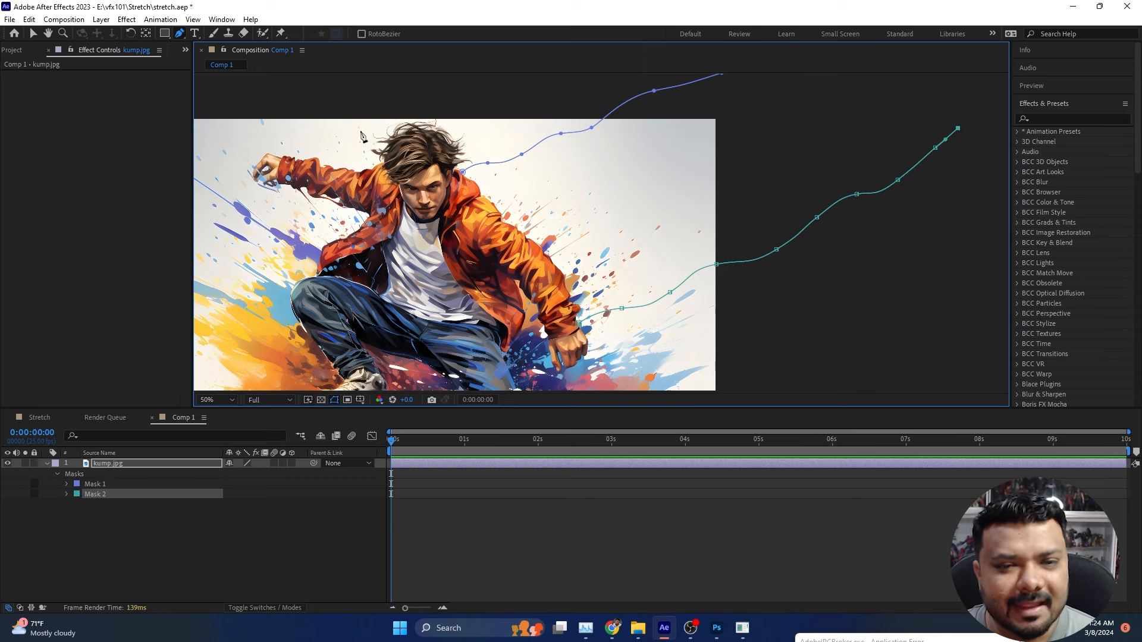
- Apply the irrealix Stretch effect to kump.jpg, assign Mask 1 and Mask 2, and adjust Mask 1's starting point at the hood
left_click(34, 34)
left_click(126, 19)
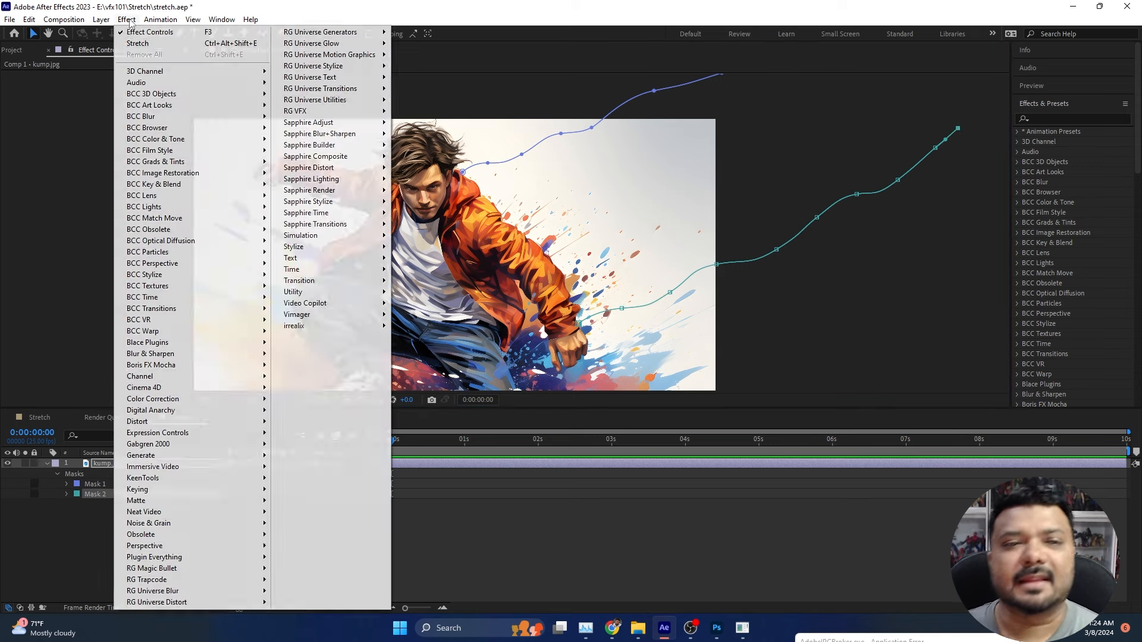
mouse_move(337, 326)
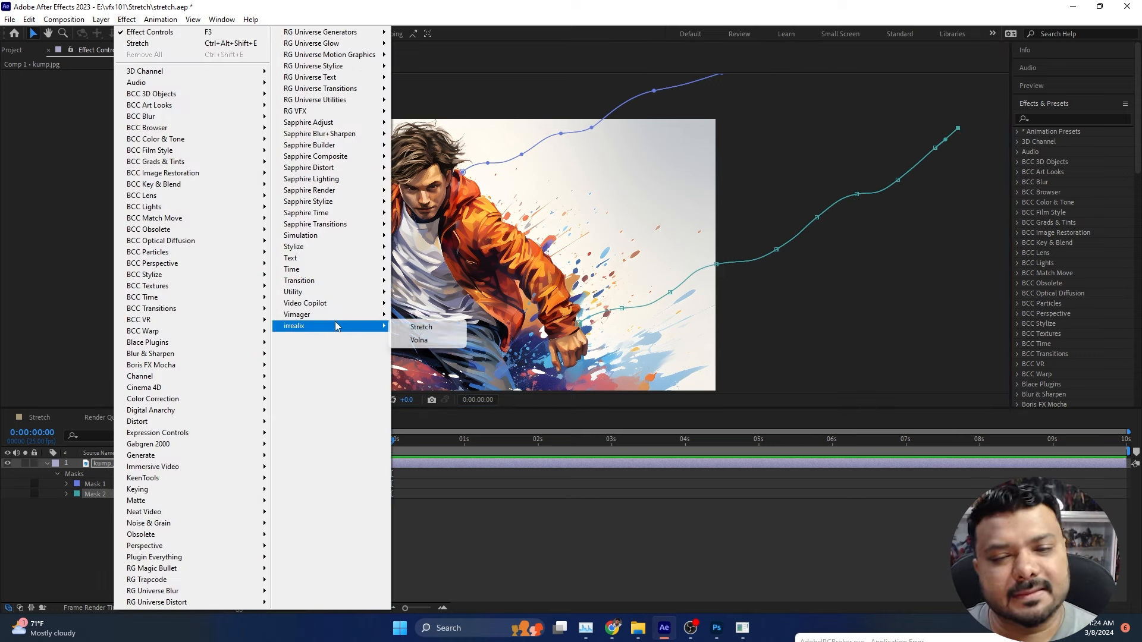
left_click(434, 332)
left_click(130, 85)
left_click(145, 114)
left_click(143, 95)
left_click(146, 141)
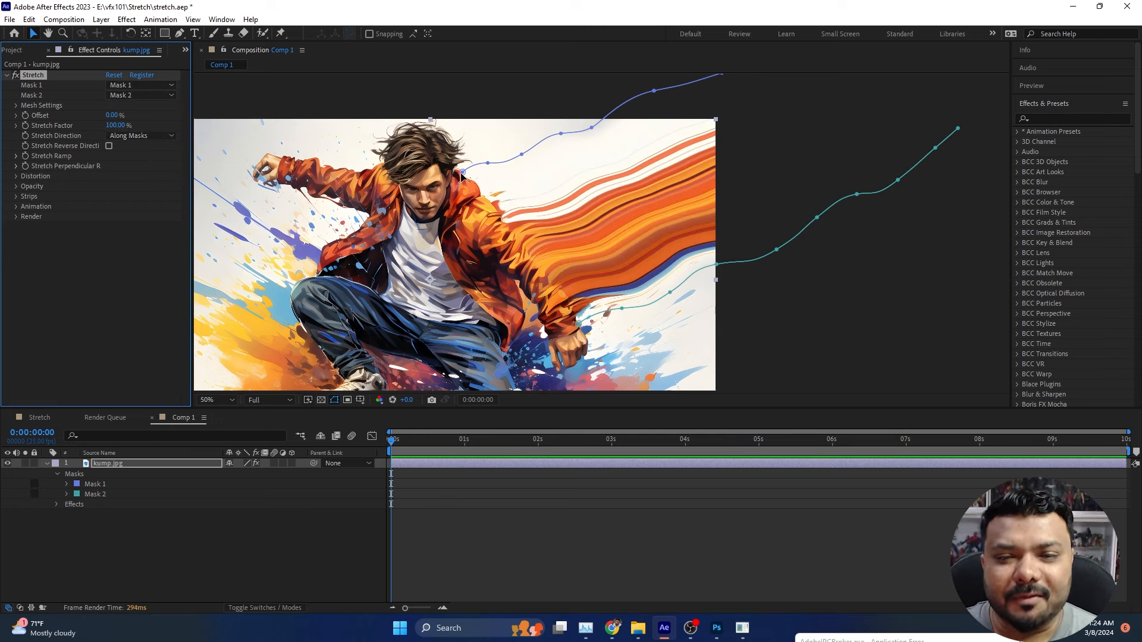
left_click(463, 174)
left_click_drag(461, 182, 459, 188)
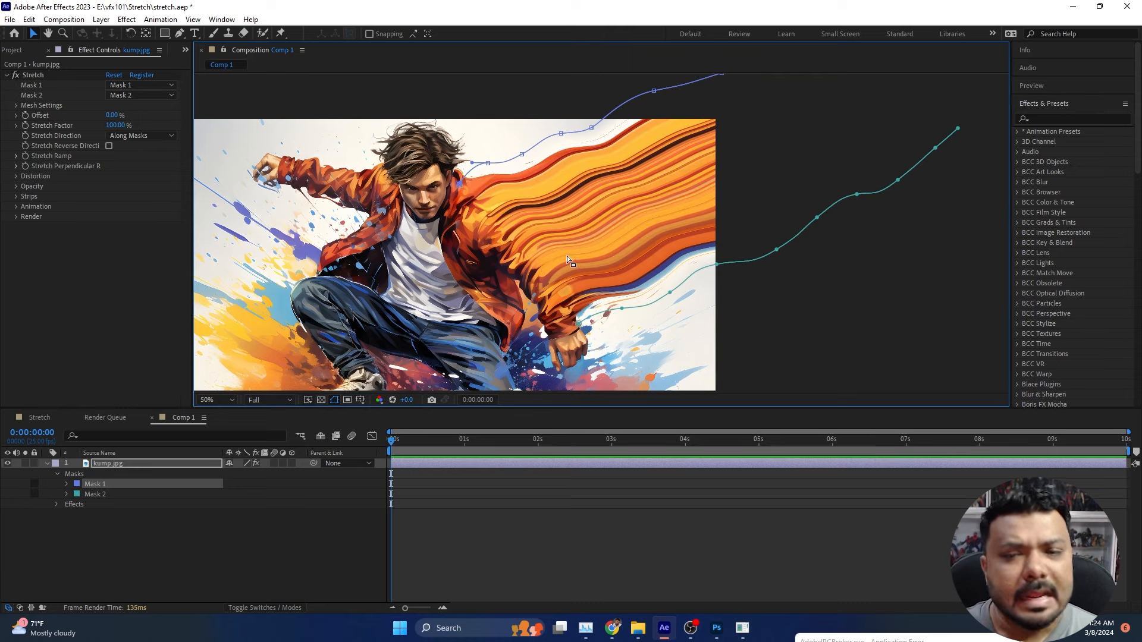
- Enable Animate in the Stretch effect, with Manual Animation at 51% and Animation Speed at 200%
left_click(17, 206)
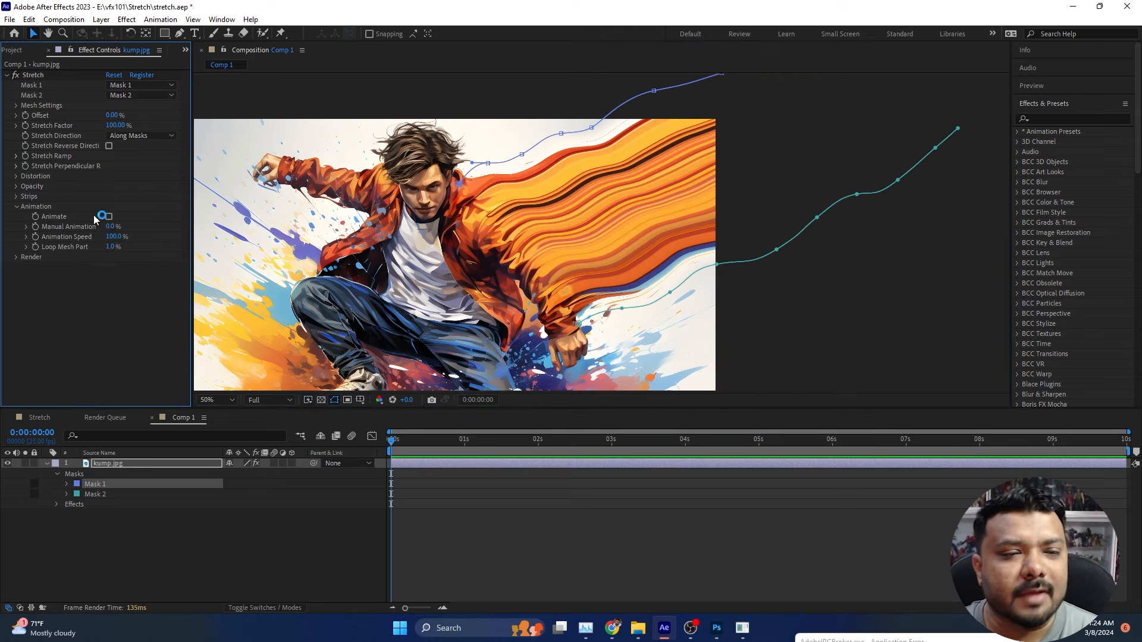
left_click(109, 217)
left_click_drag(112, 227, 121, 234)
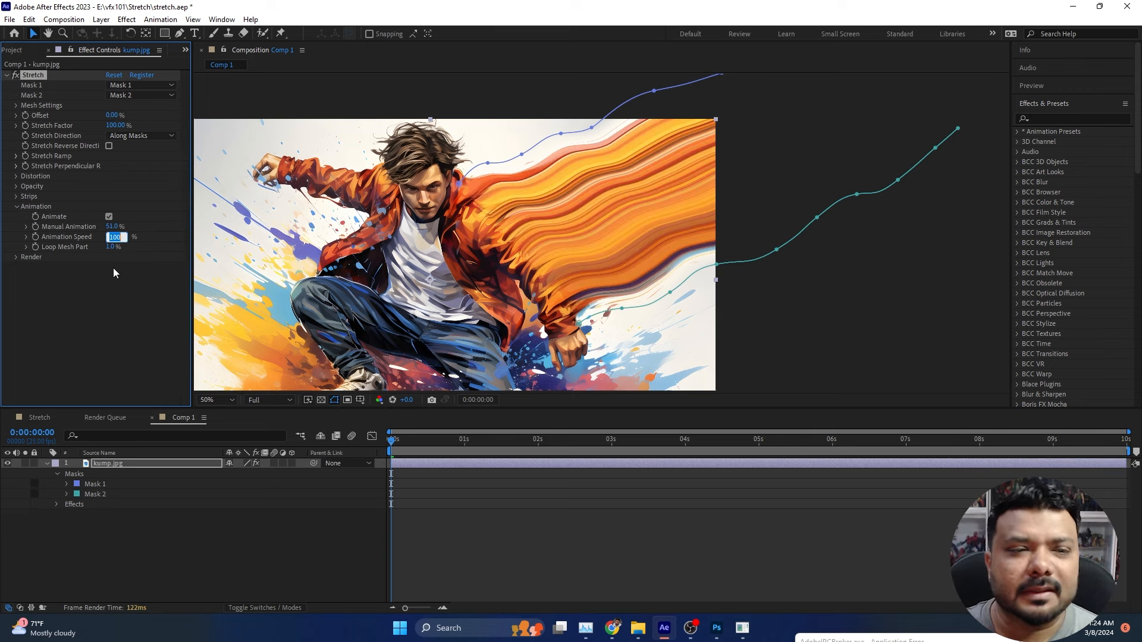
type("200")
key("Return")
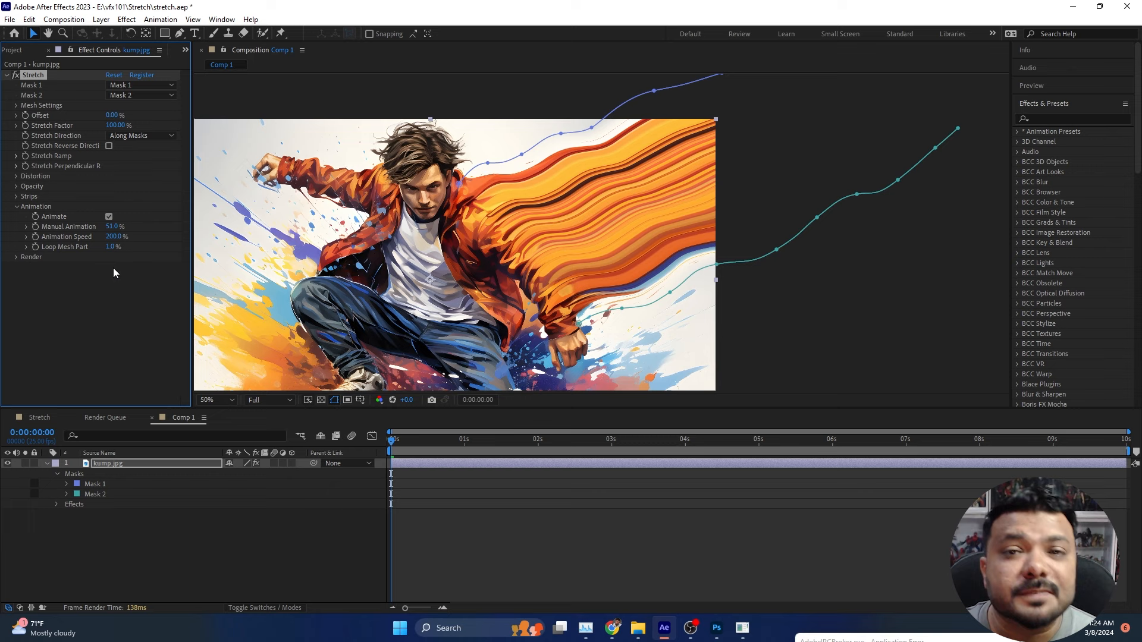
left_click(18, 207)
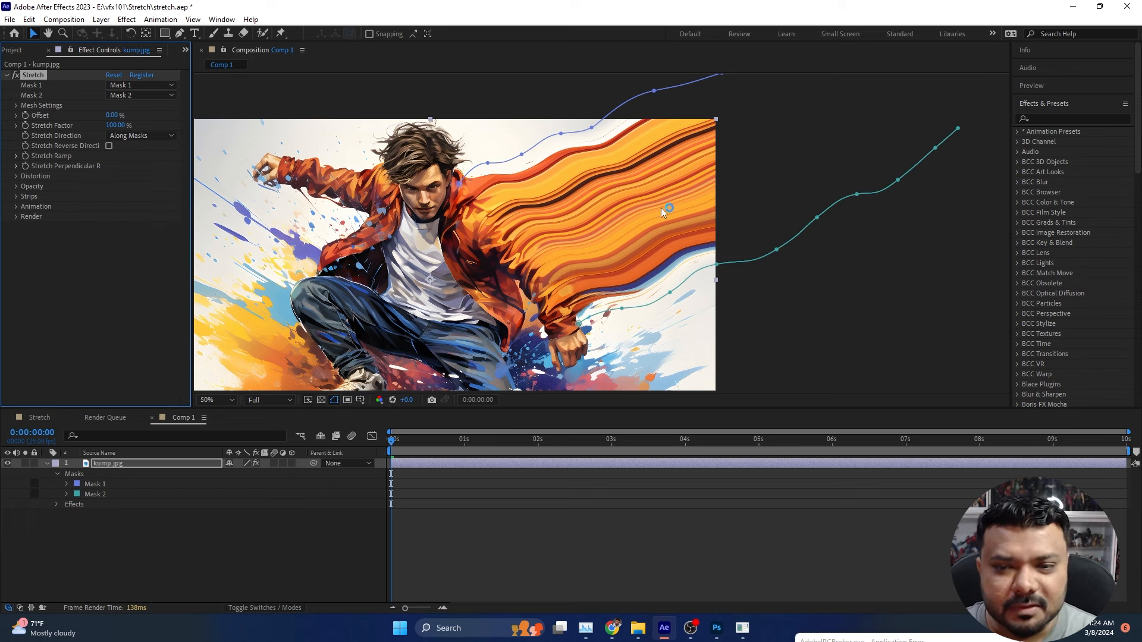
- Enable the Stretch effect's strips and deselect the kump.jpg layer to view the result
left_click(16, 196)
left_click(110, 207)
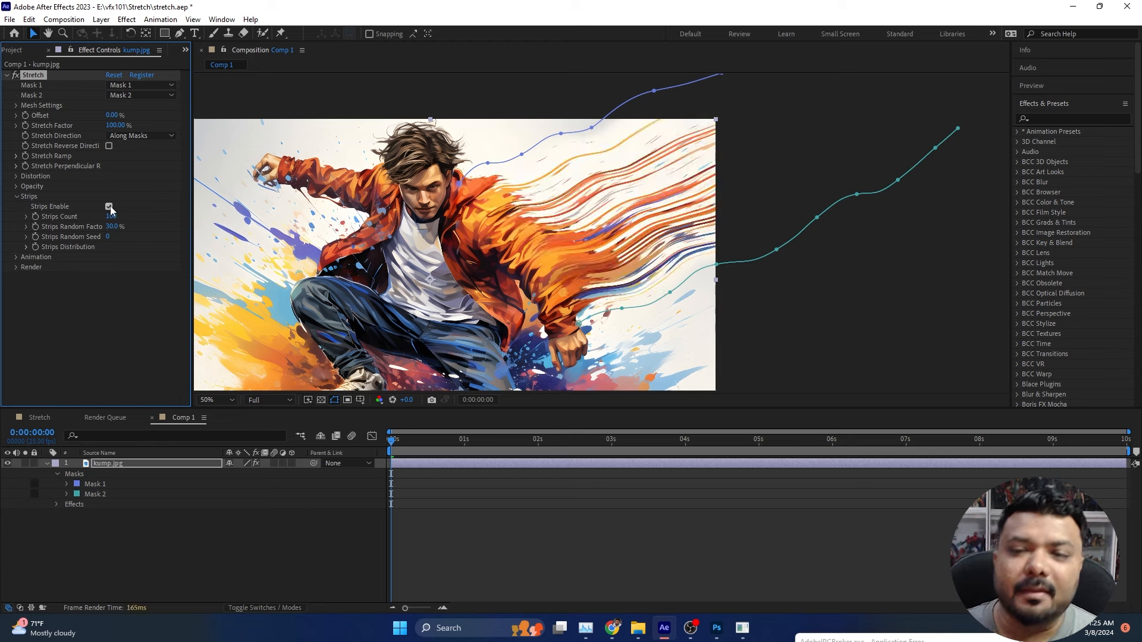
left_click(486, 522)
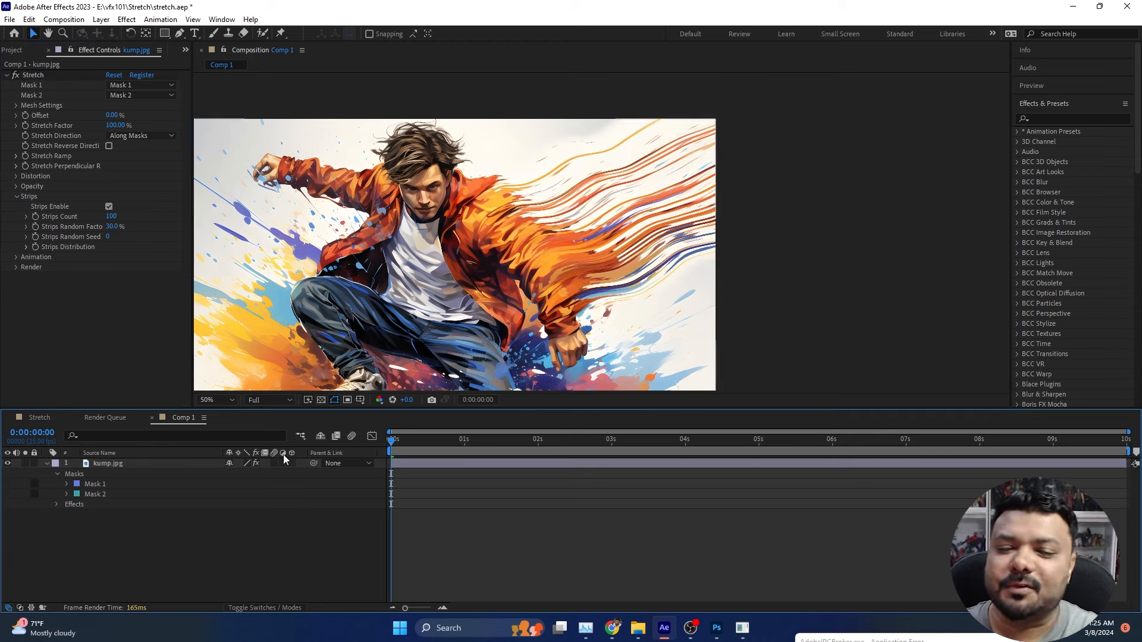
- At 4 seconds, pull two points of Mask 1 on kump.jpg downward to deepen the path's waves
left_click(219, 401)
left_click(231, 201)
left_click(686, 440)
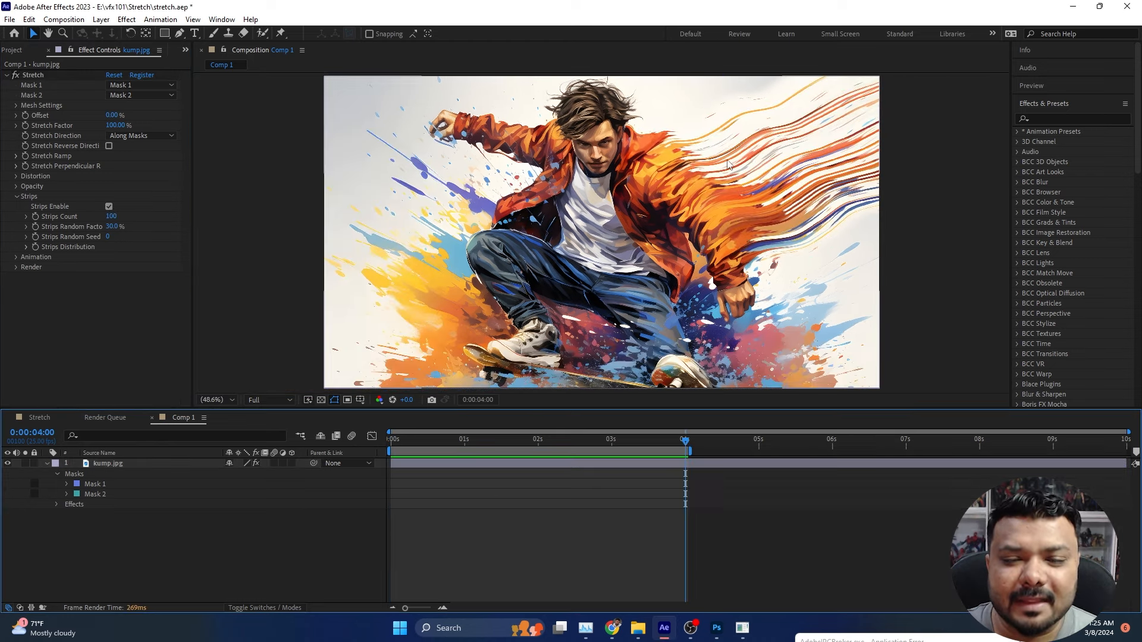
left_click(633, 462)
left_click_drag(766, 84, 769, 102)
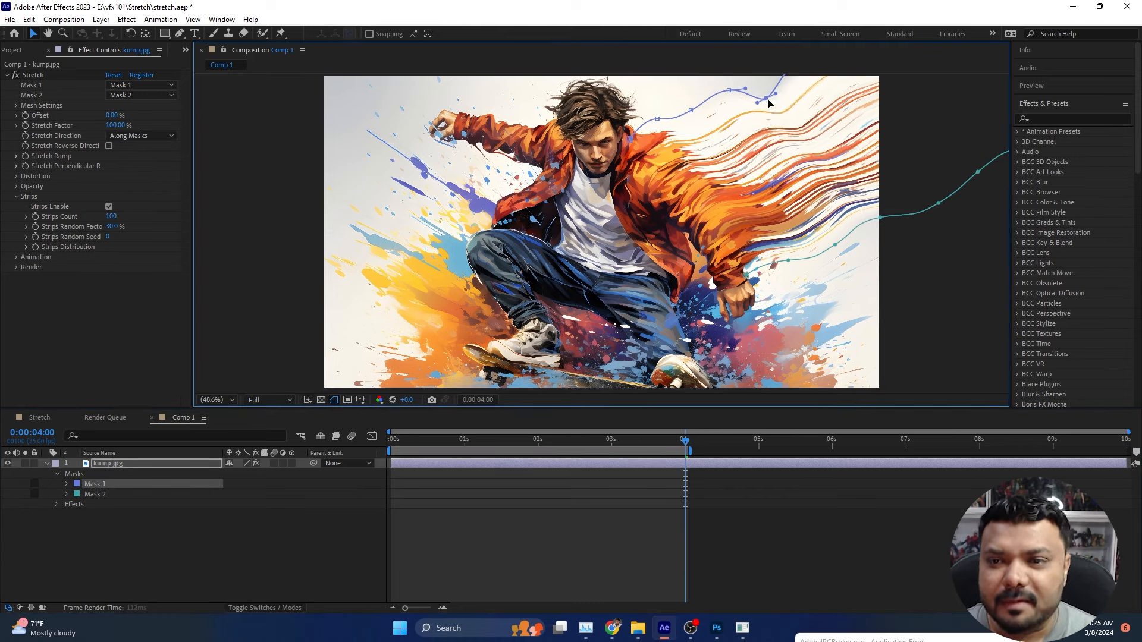
left_click_drag(691, 111, 695, 130)
- Adjust two Mask 2 points between the lowered wrist and the image edge, and shift Mask 1's start near the neck
left_click_drag(789, 260, 783, 248)
left_click_drag(876, 219, 882, 221)
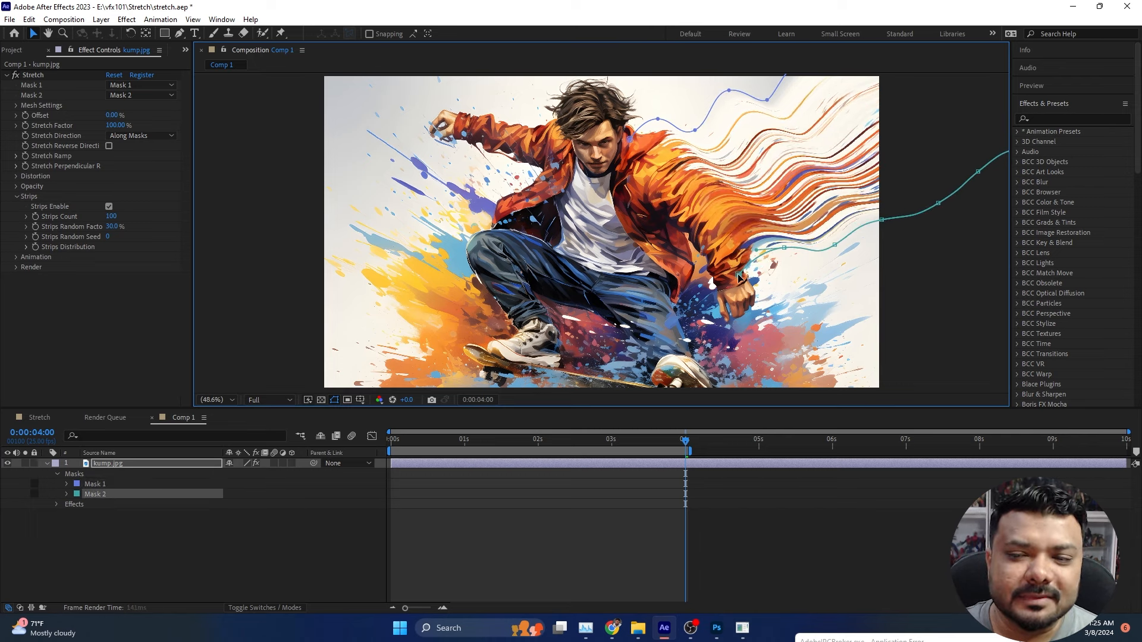
left_click_drag(630, 141, 631, 147)
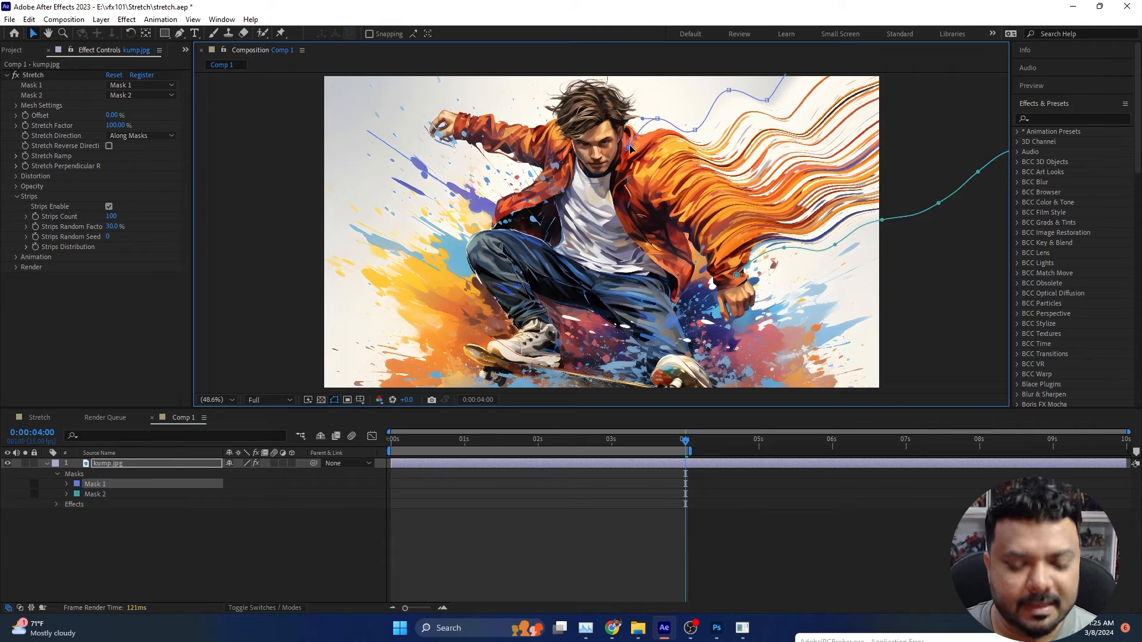
- Deselect the kump.jpg layer, play back the strip animation, and return to the first frame
left_click(924, 286)
key("space")
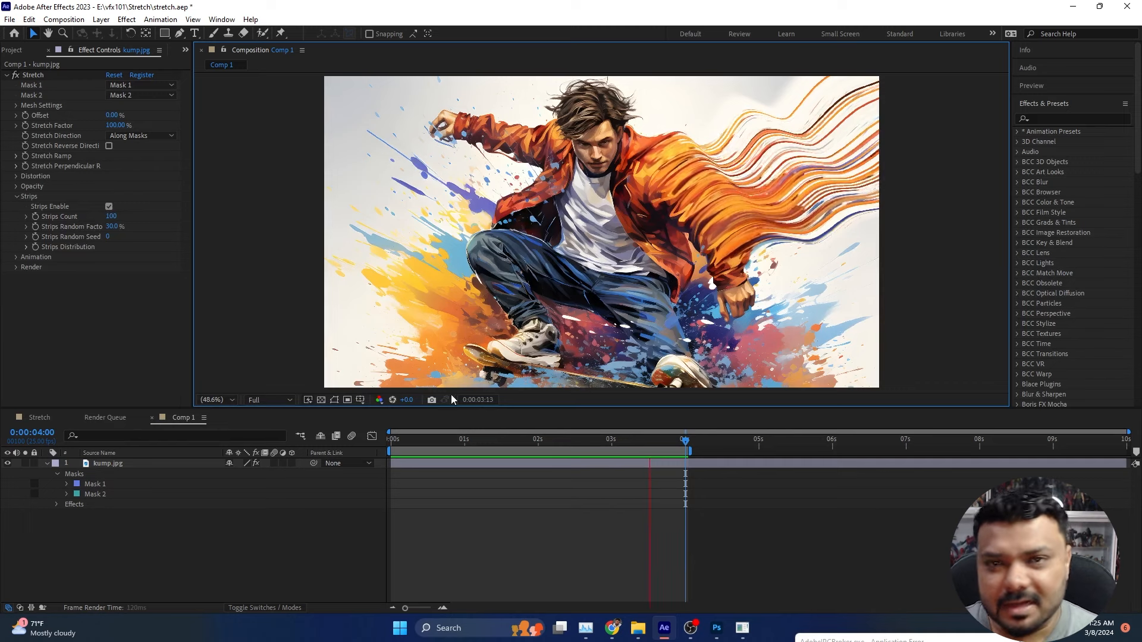
left_click(390, 440)
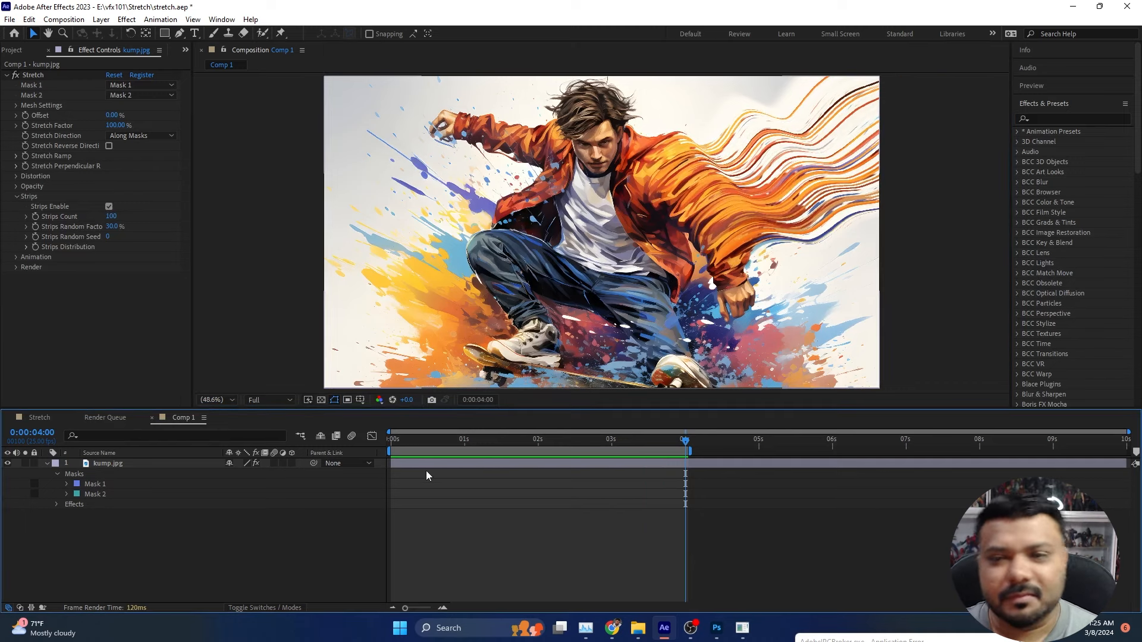
- Draw a third open, curved mask path on kump.jpg from the raised knee out past the image's left edge
left_click(406, 464)
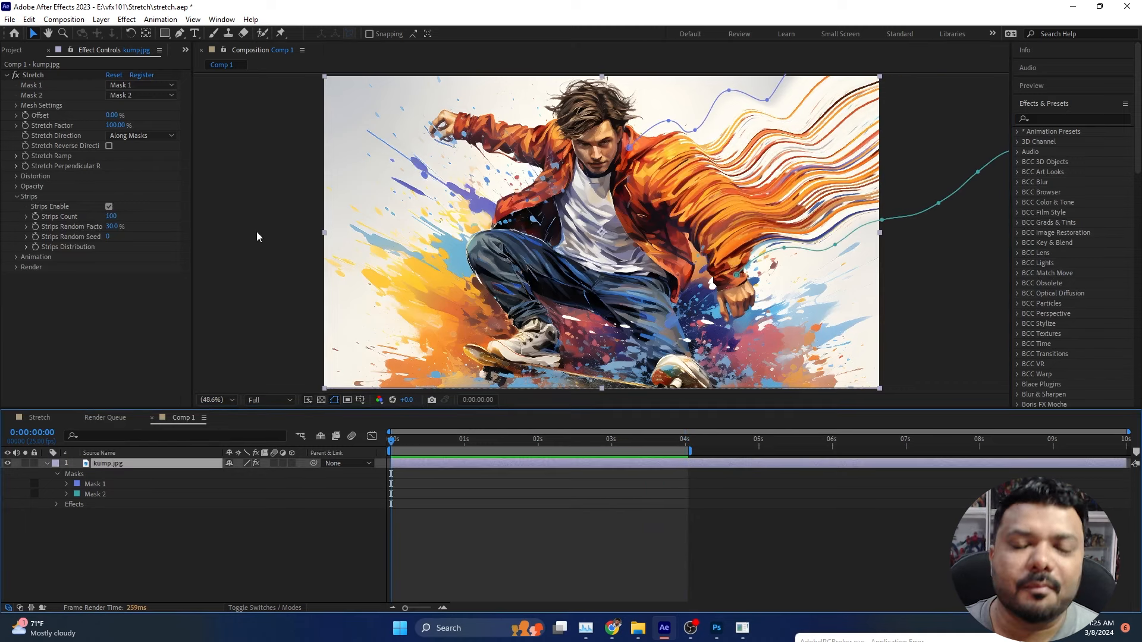
left_click(180, 34)
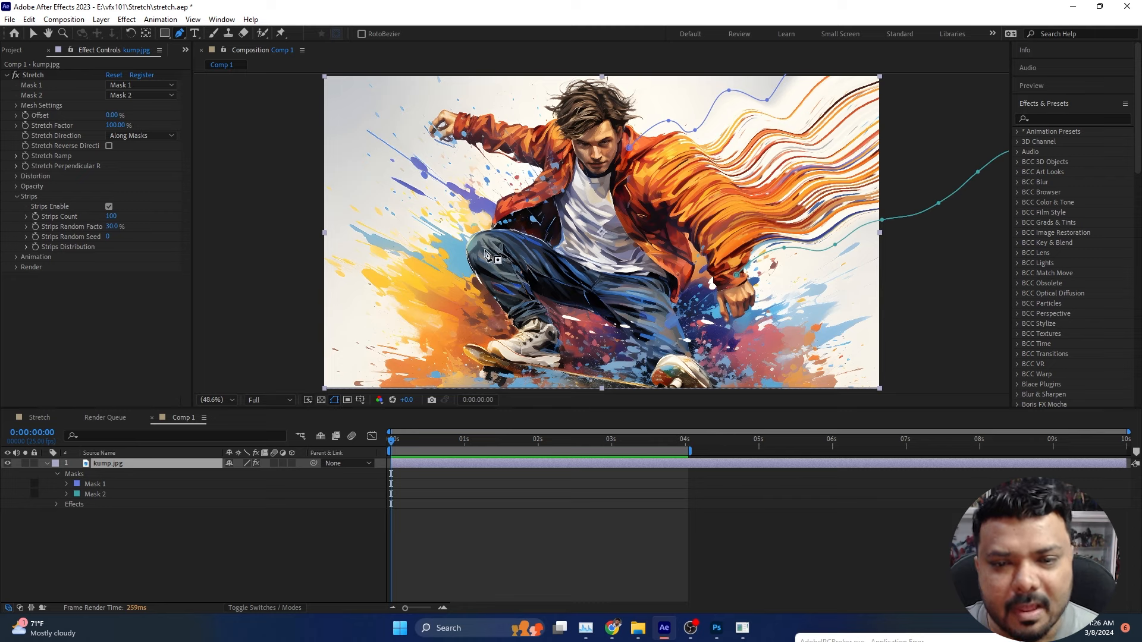
left_click(489, 231)
left_click_drag(256, 159, 256, 151)
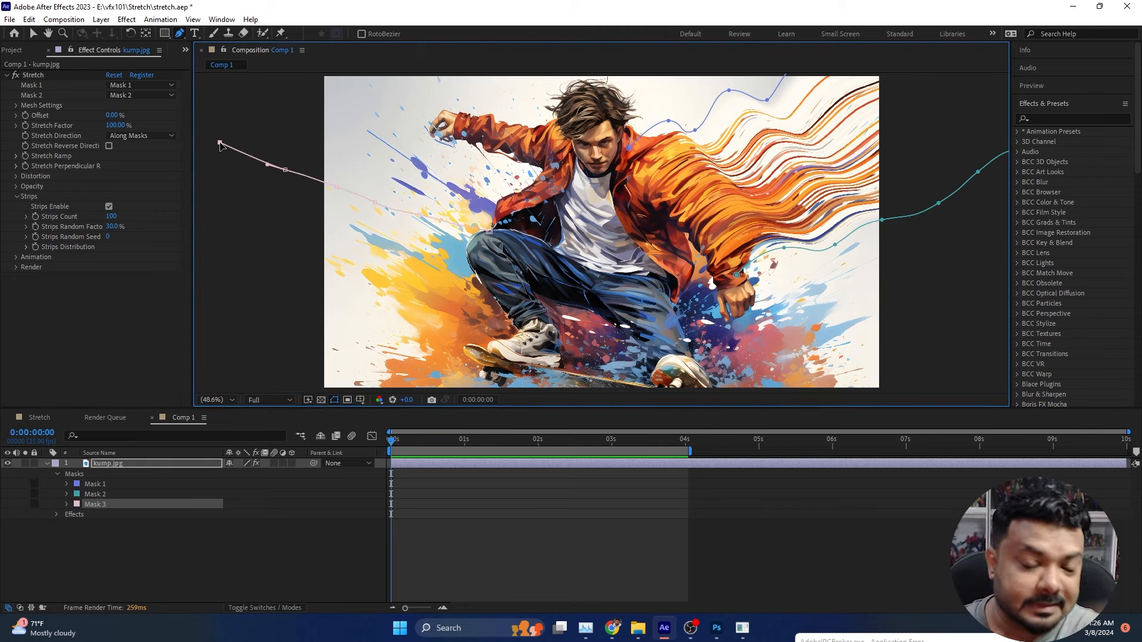
- Draw a fourth open, curved mask path on kump.jpg from the shoe above the skateboard out past the image's left edge
left_click(156, 464)
left_click(518, 330)
left_click_drag(411, 326, 356, 328)
left_click_drag(316, 317, 300, 308)
left_click_drag(264, 283, 219, 227)
left_click_drag(205, 216, 191, 205)
- Duplicate the Stretch effect on kump.jpg and assign Mask 3 and Mask 4 to the copy
left_click(33, 34)
left_click(37, 75)
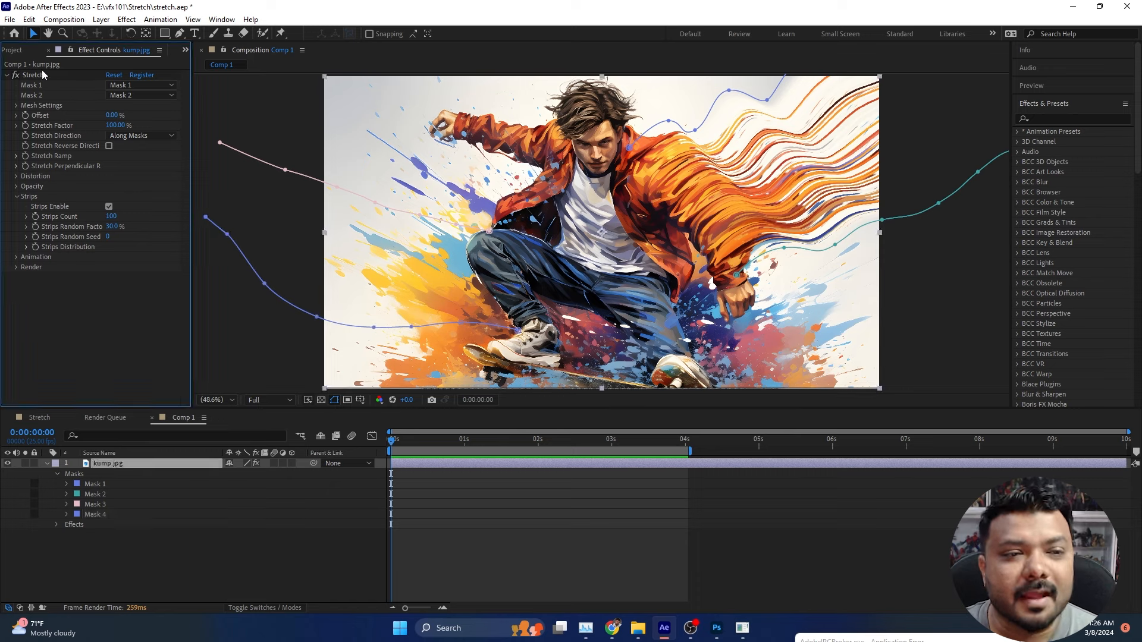
key("ctrl+d")
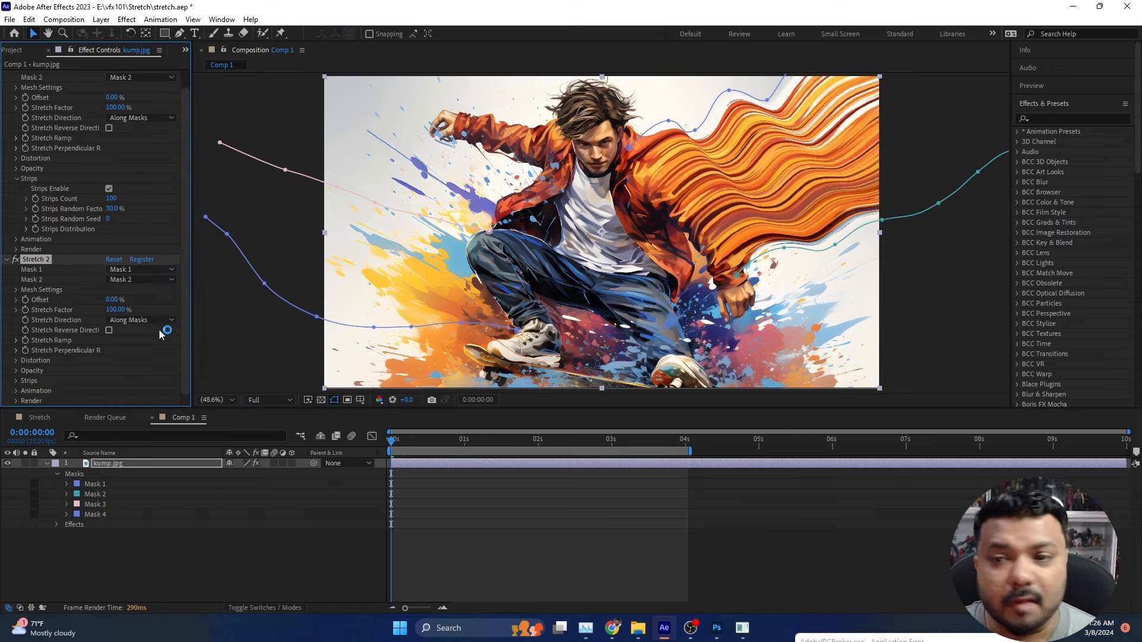
left_click(138, 268)
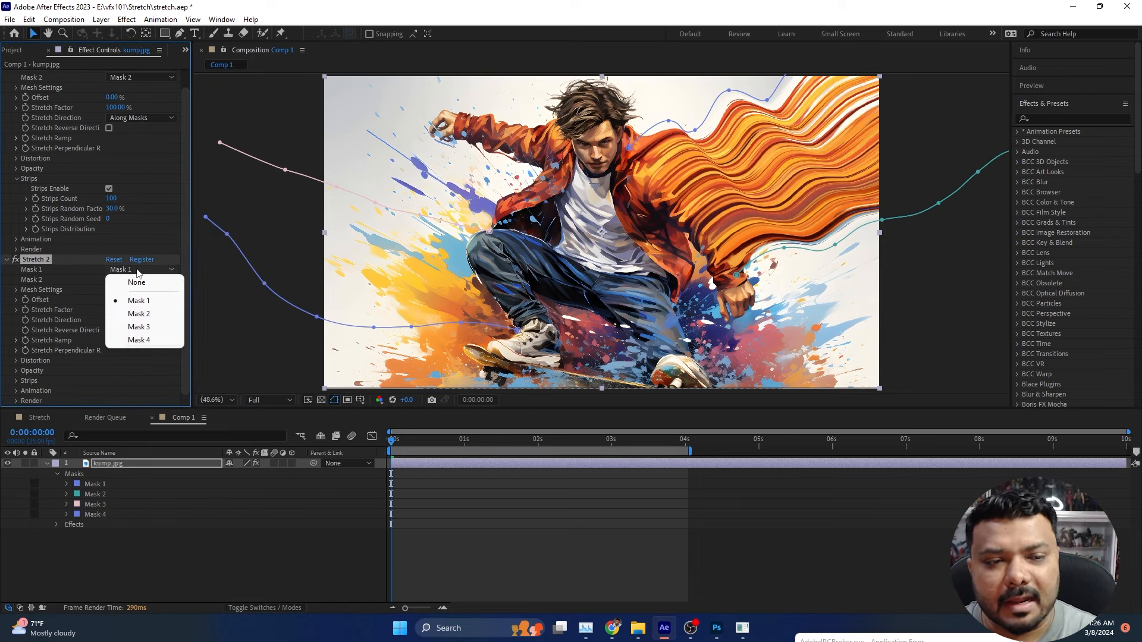
left_click(161, 329)
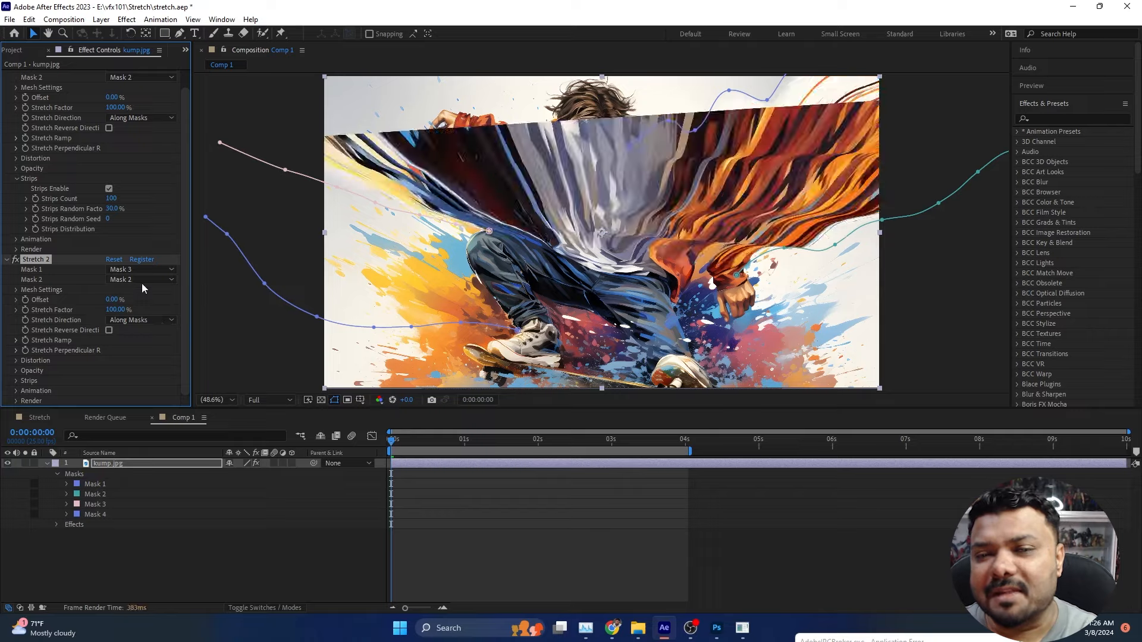
left_click(142, 280)
left_click(157, 352)
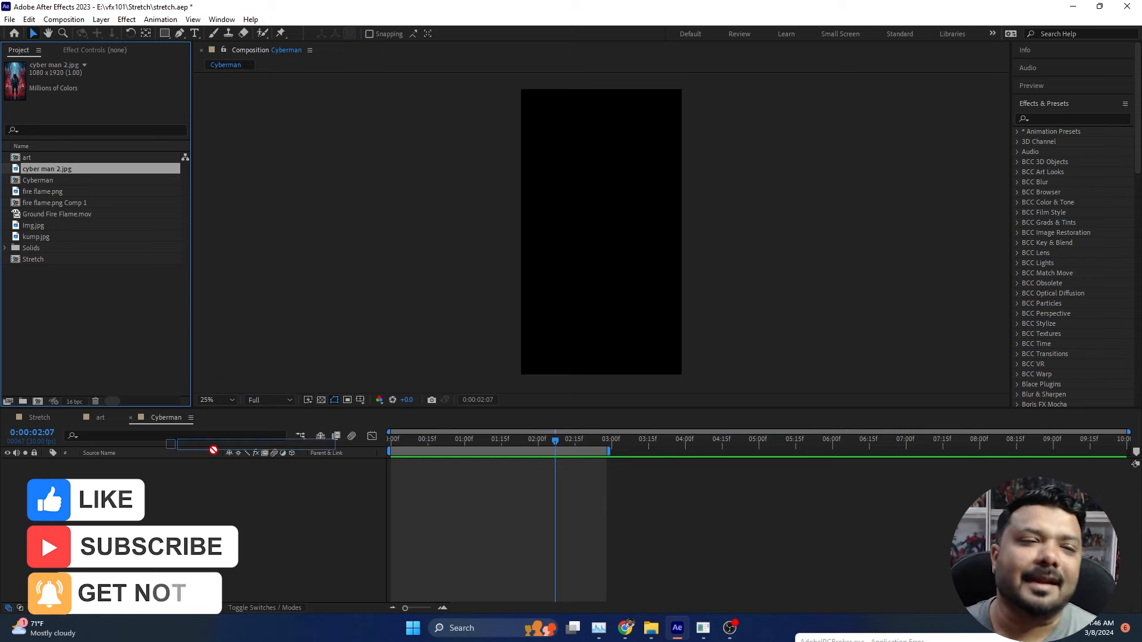
- Add cyber man 2.jpg to the Cyberman composition and go to the first frame
left_click_drag(213, 450, 223, 473)
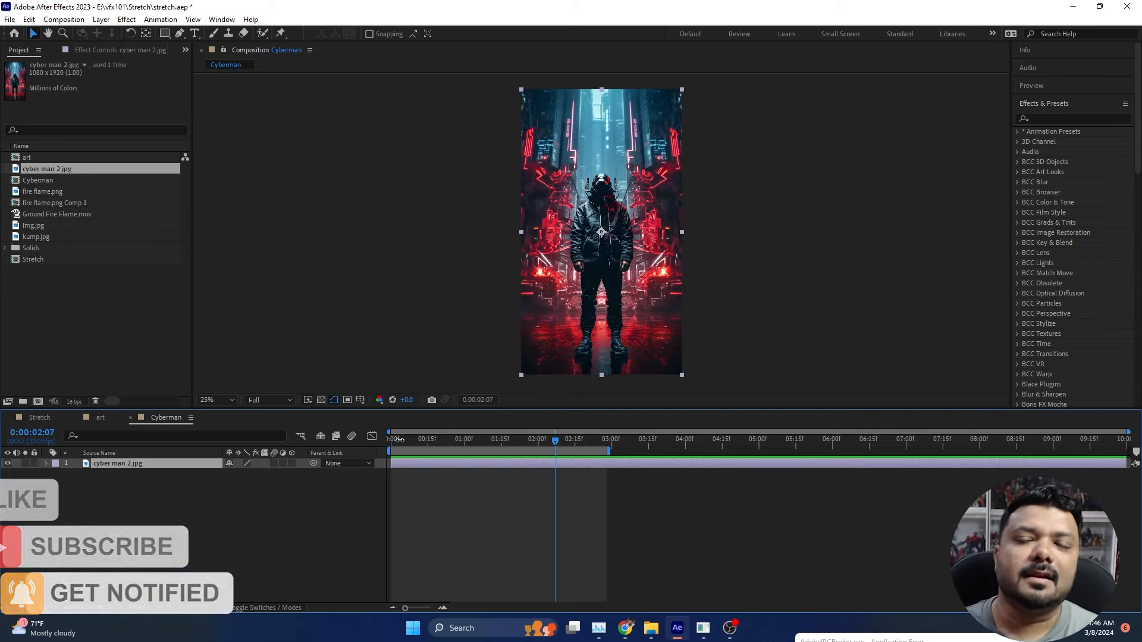
key("Home")
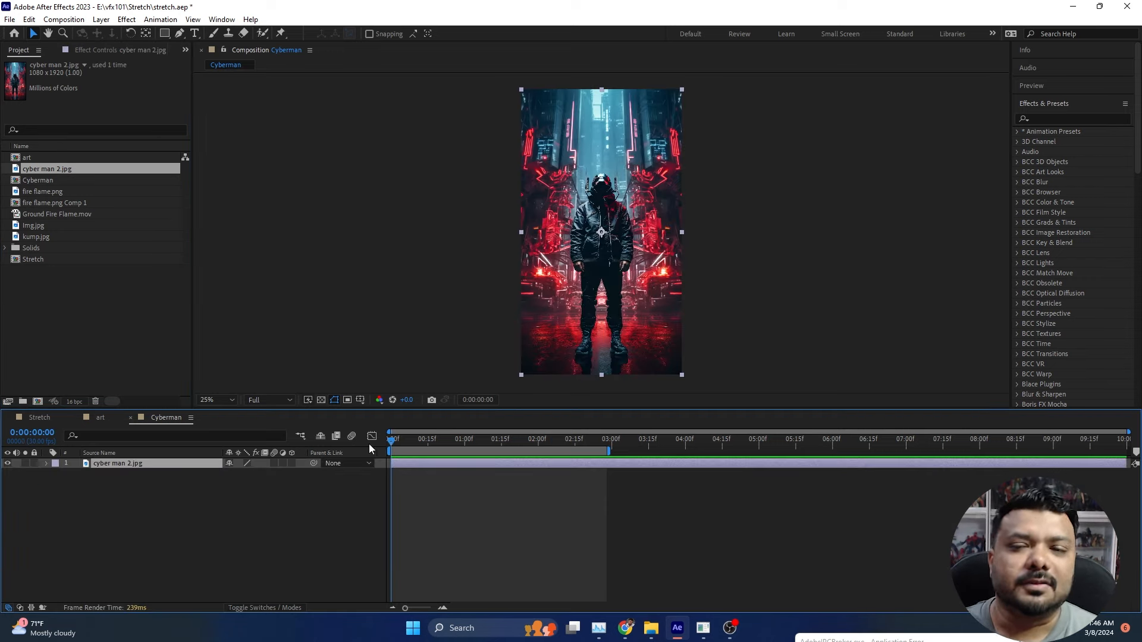
- Draw an open, wavy mask path on cyber man 2.jpg from the sleeve on the image's right up past its top edge
left_click(179, 35)
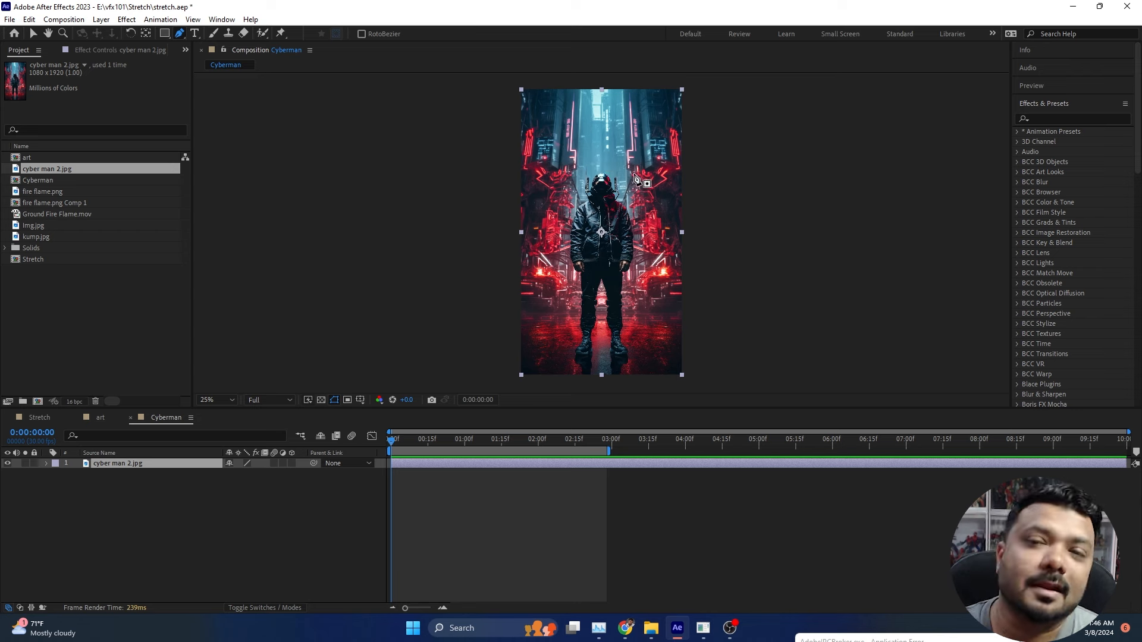
scroll(636, 191, "up", 2)
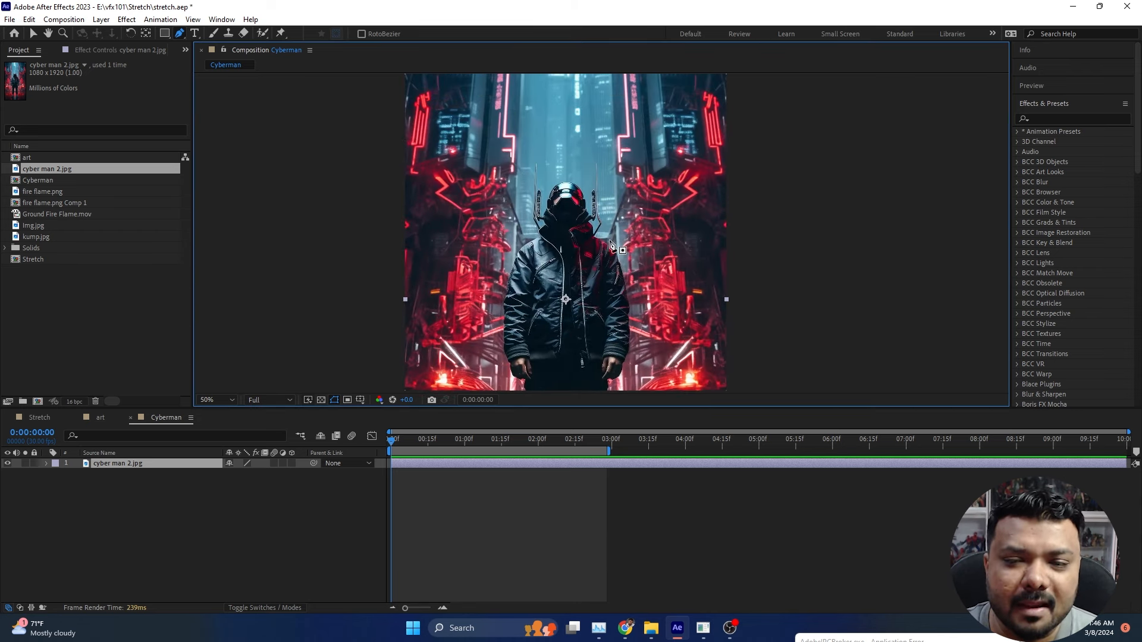
left_click_drag(609, 238, 589, 241)
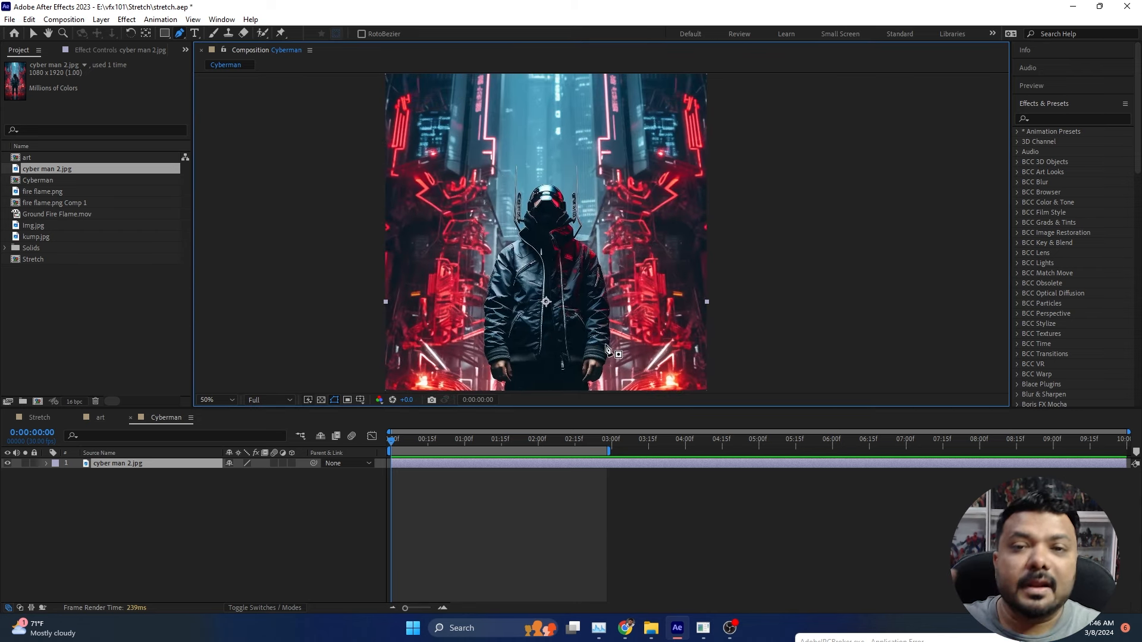
left_click_drag(611, 321, 630, 254)
left_click_drag(618, 196, 649, 106)
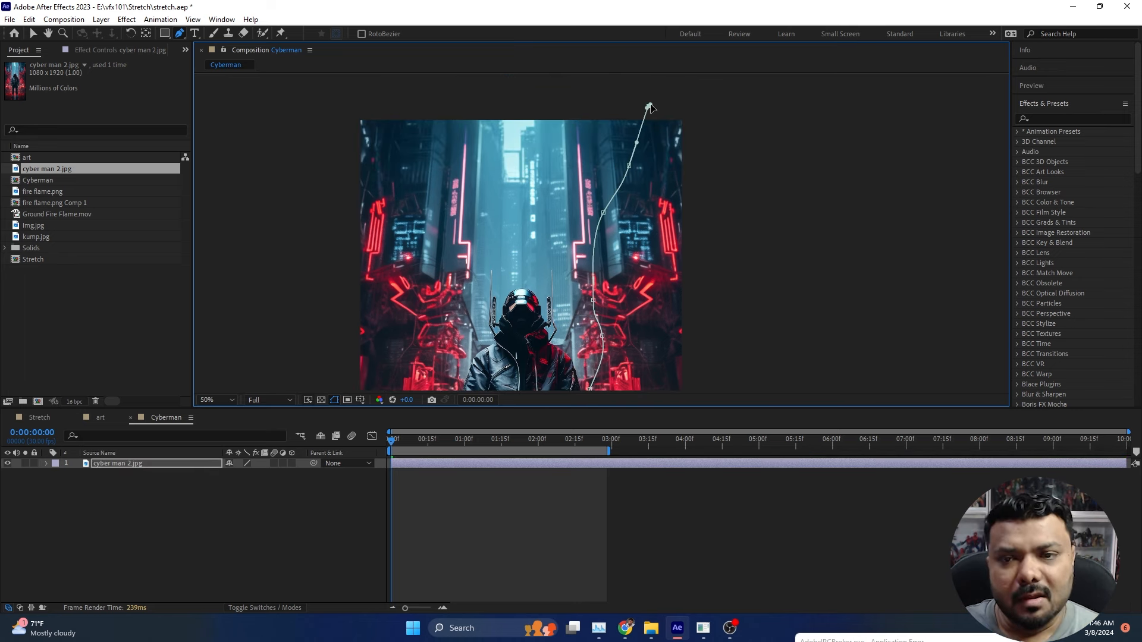
left_click_drag(528, 186, 470, 96)
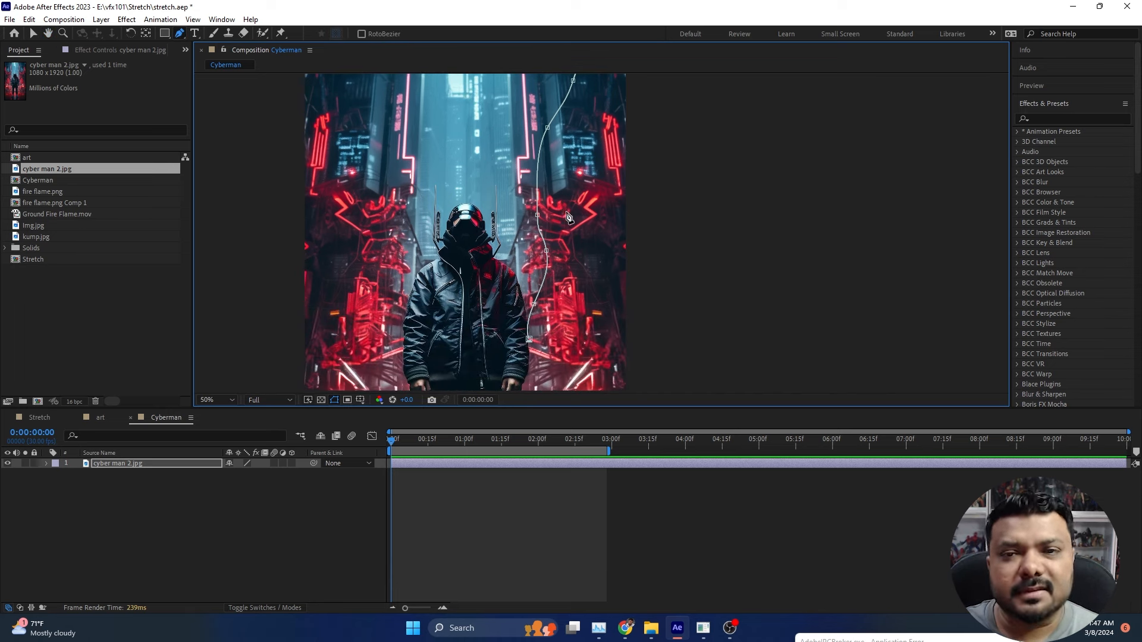
left_click_drag(536, 216, 562, 218)
left_click_drag(547, 128, 575, 136)
left_click(33, 33)
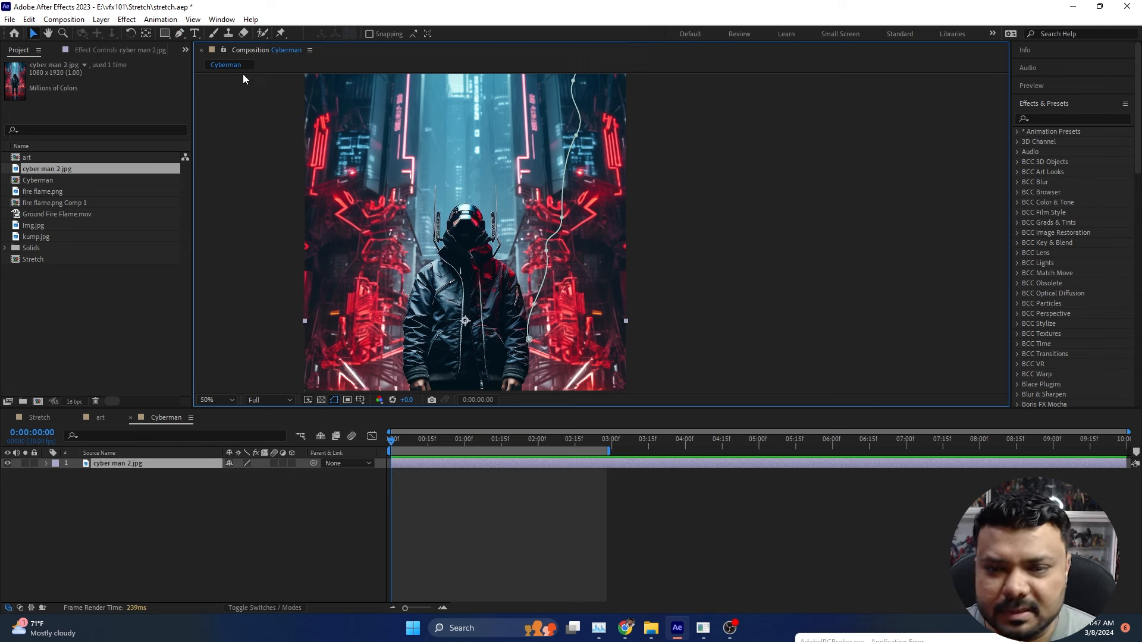
- Draw a second open mask path from the shoulder on the image's right up past the top edge of cyber man 2.jpg
left_click(179, 33)
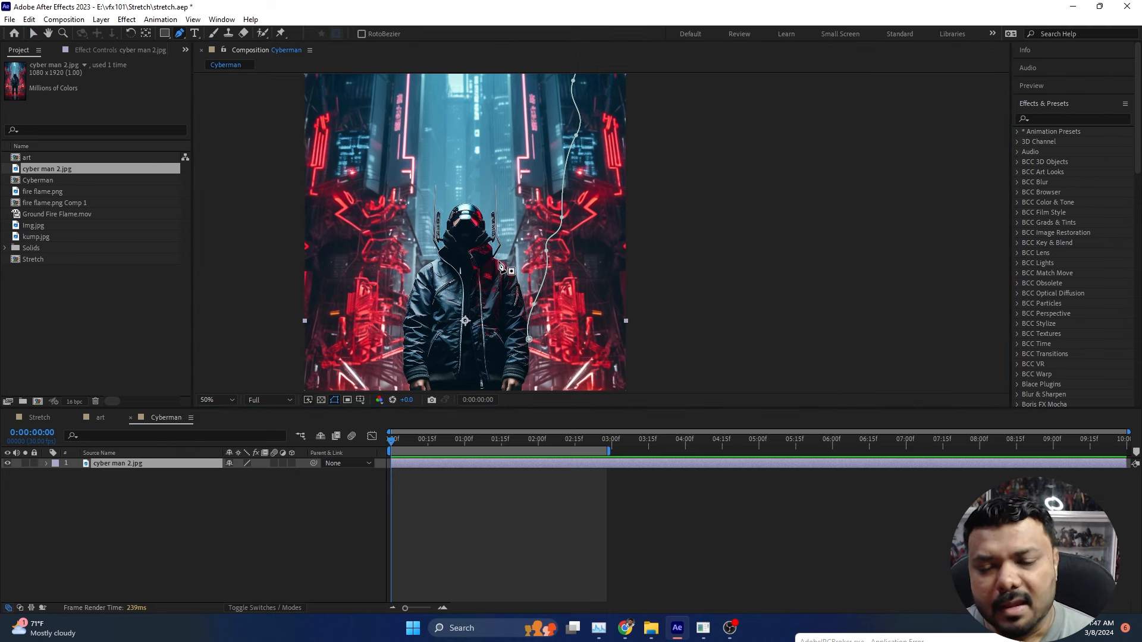
left_click_drag(496, 260, 532, 234)
left_click_drag(528, 188, 535, 160)
left_click_drag(548, 139, 559, 75)
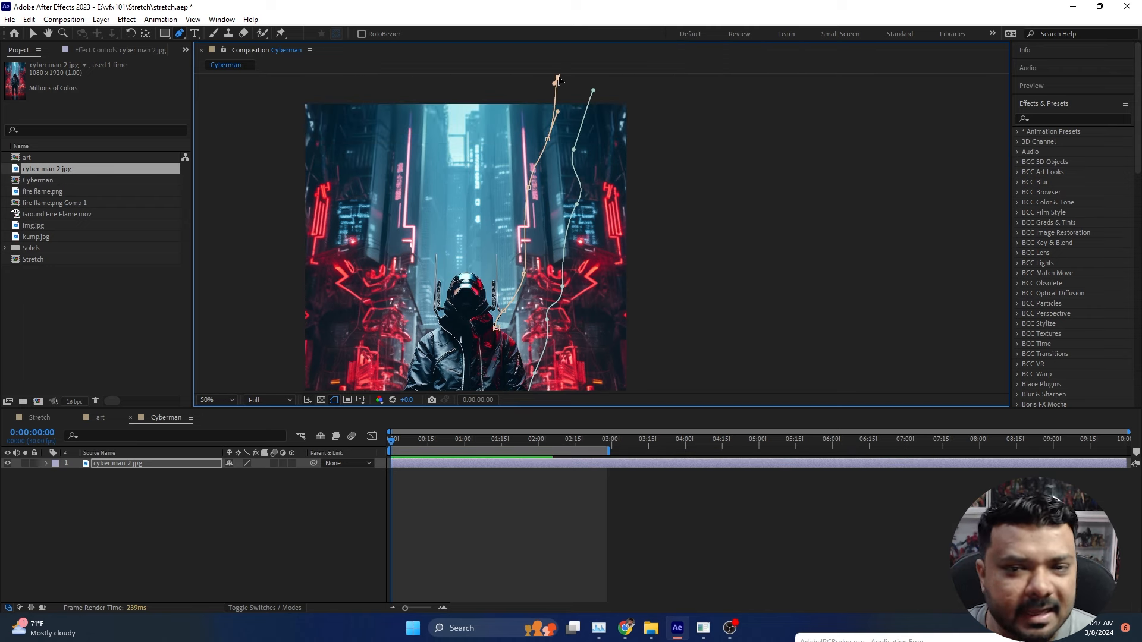
- Reshape the two mask paths on the image's right side into wider curves that cross each other
left_click(33, 35)
left_click_drag(520, 301, 499, 207)
left_click_drag(511, 106, 508, 248)
left_click_drag(518, 189, 565, 179)
left_click_drag(563, 138, 522, 112)
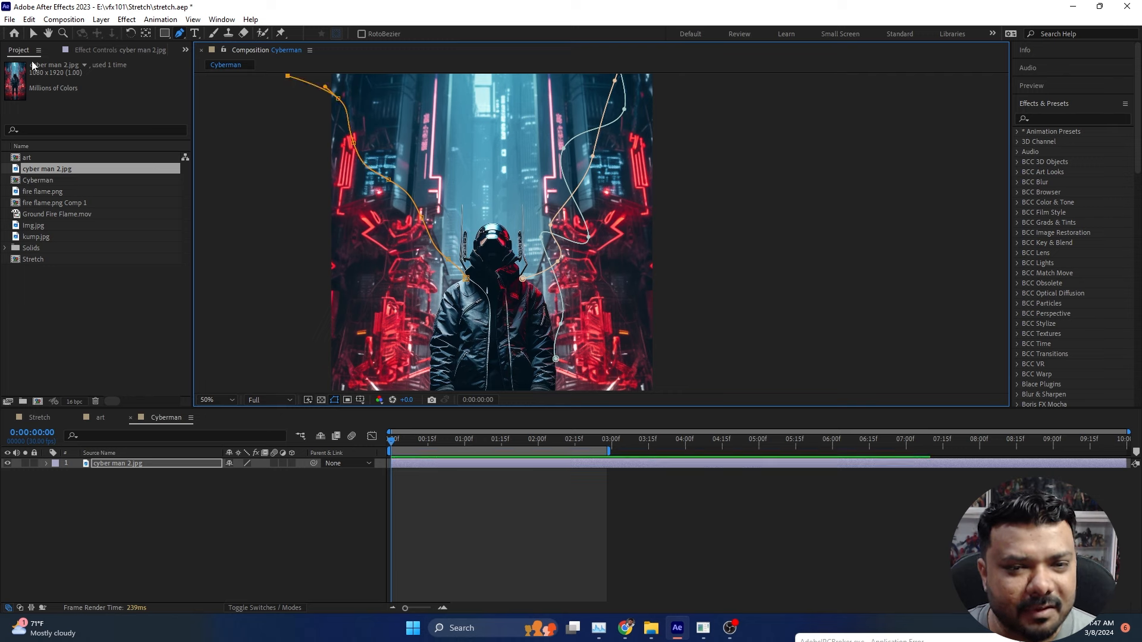
- Draw another open mask path from the sleeve on the image's left up and out past its left edge
left_click_drag(431, 355, 414, 324)
left_click(319, 156)
left_click(252, 114)
- Reshape the two mask paths on the image's left side so their outer ends cross, and deselect the layer
key("v")
mouse_move(388, 180)
left_mouse_down()
mouse_move(357, 217)
mouse_move(381, 163)
left_mouse_up()
left_click_drag(288, 77, 256, 97)
left_click_drag(253, 131, 282, 86)
left_click_drag(256, 97, 243, 100)
left_click(690, 279)
left_click(690, 279)
- Apply the irrealix Stretch effect to cyber man 2.jpg and assign Mask 1 and Mask 2 to it
left_click(624, 463)
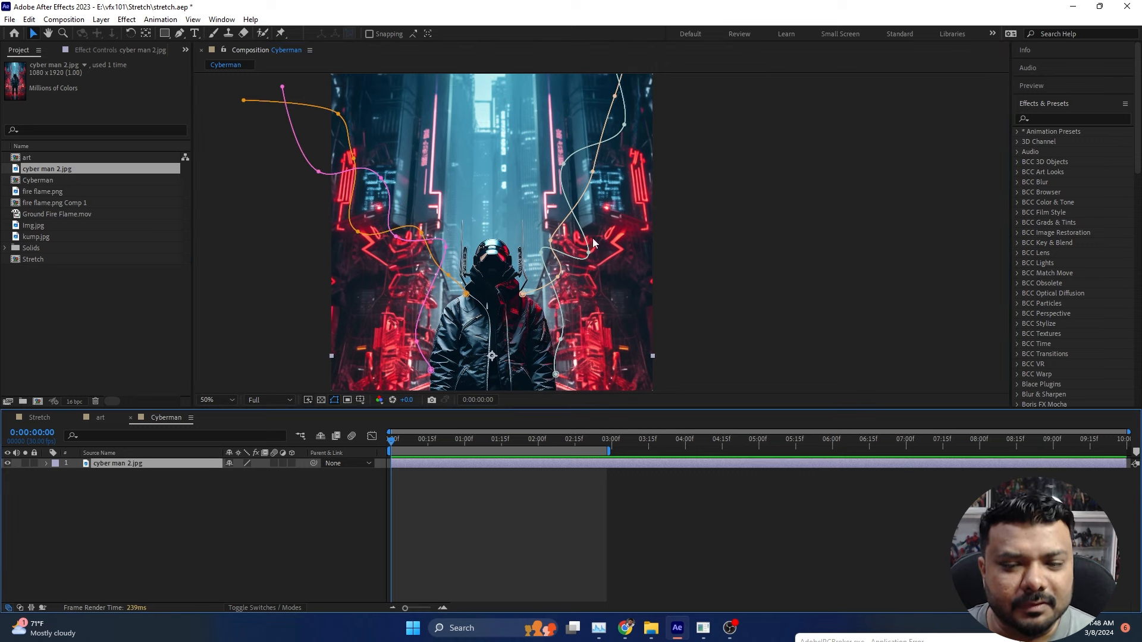
left_click_drag(307, 302, 352, 302)
left_click(134, 22)
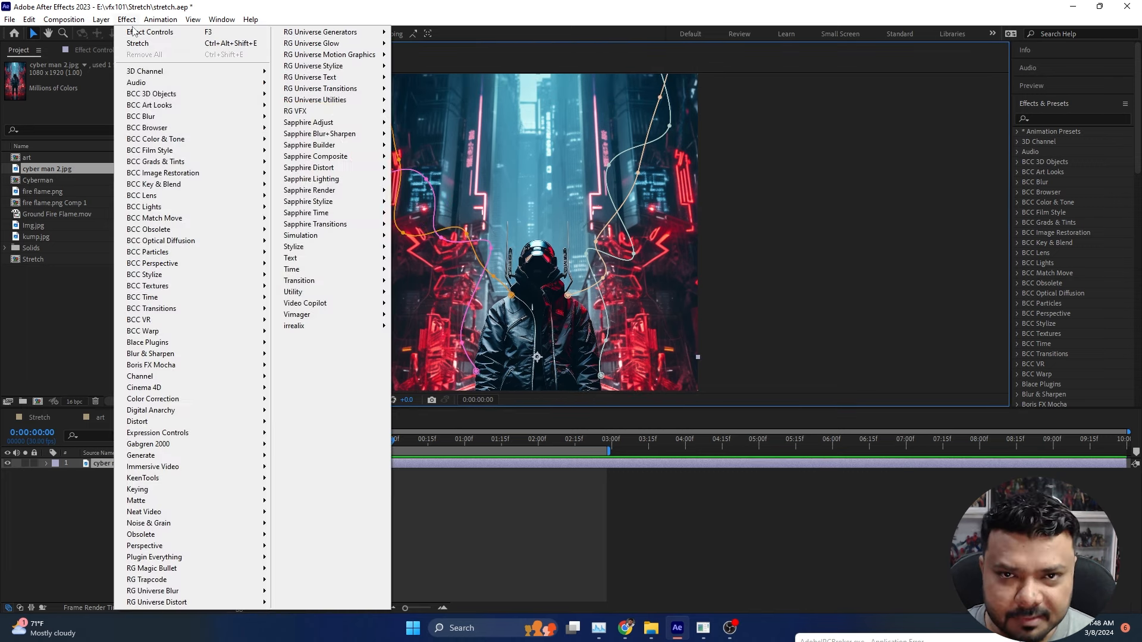
mouse_move(321, 327)
left_click(410, 329)
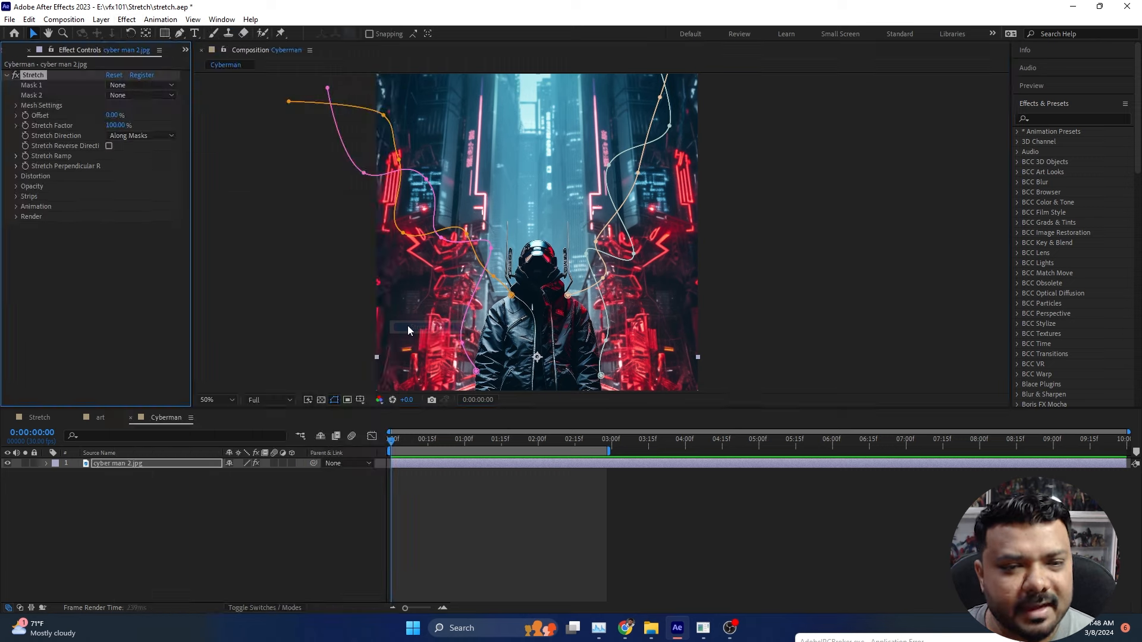
left_click(164, 86)
left_click(156, 116)
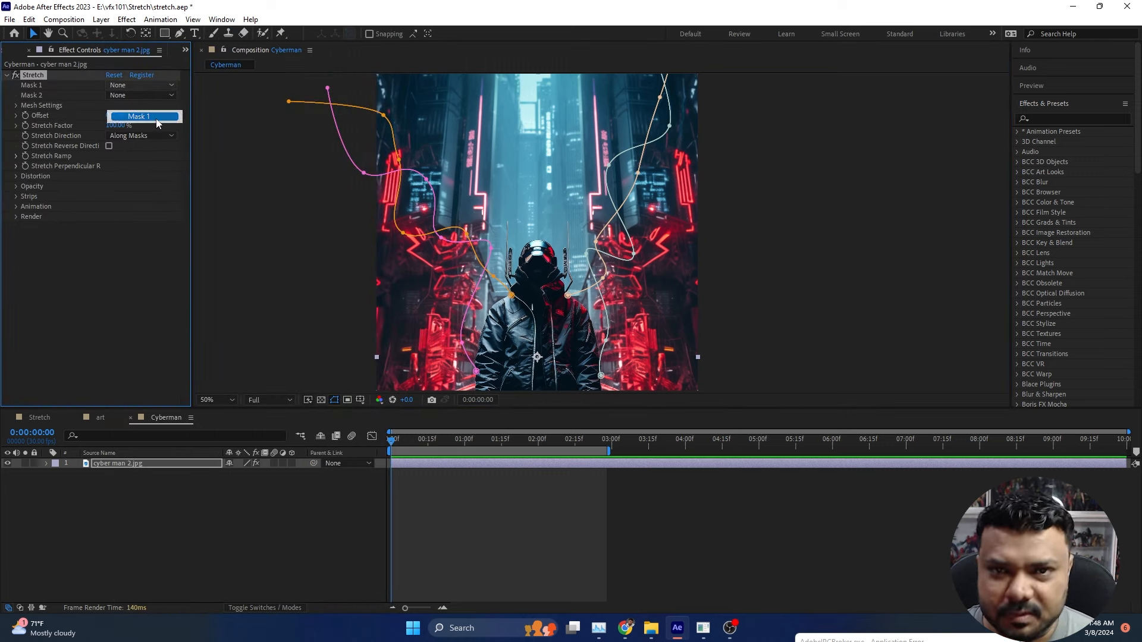
left_click(152, 95)
left_click(157, 141)
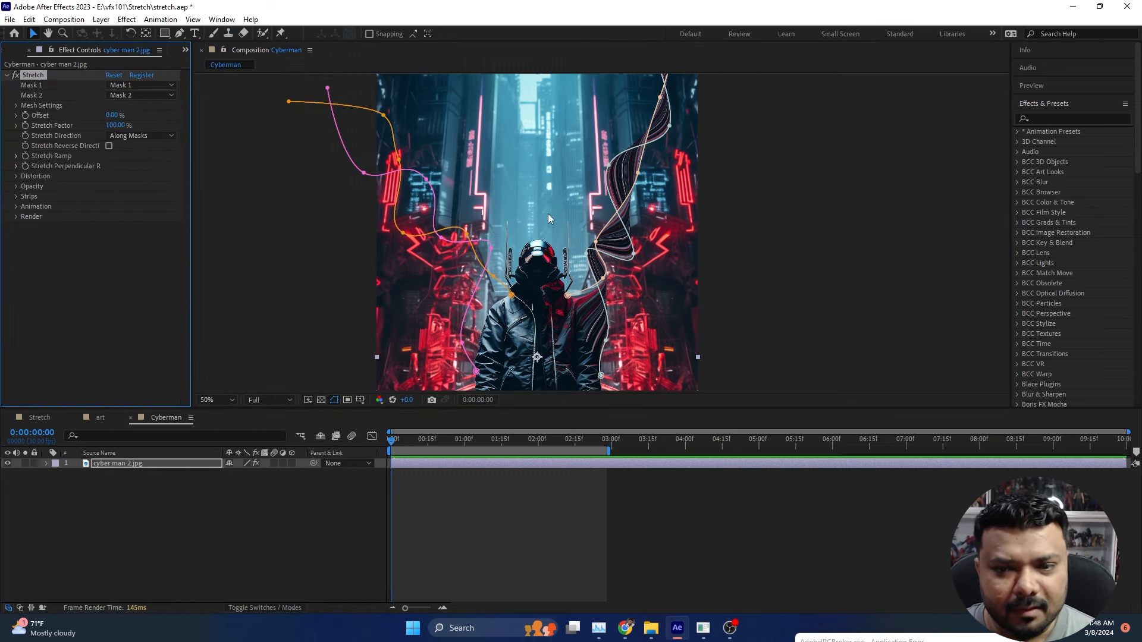
left_click(819, 247)
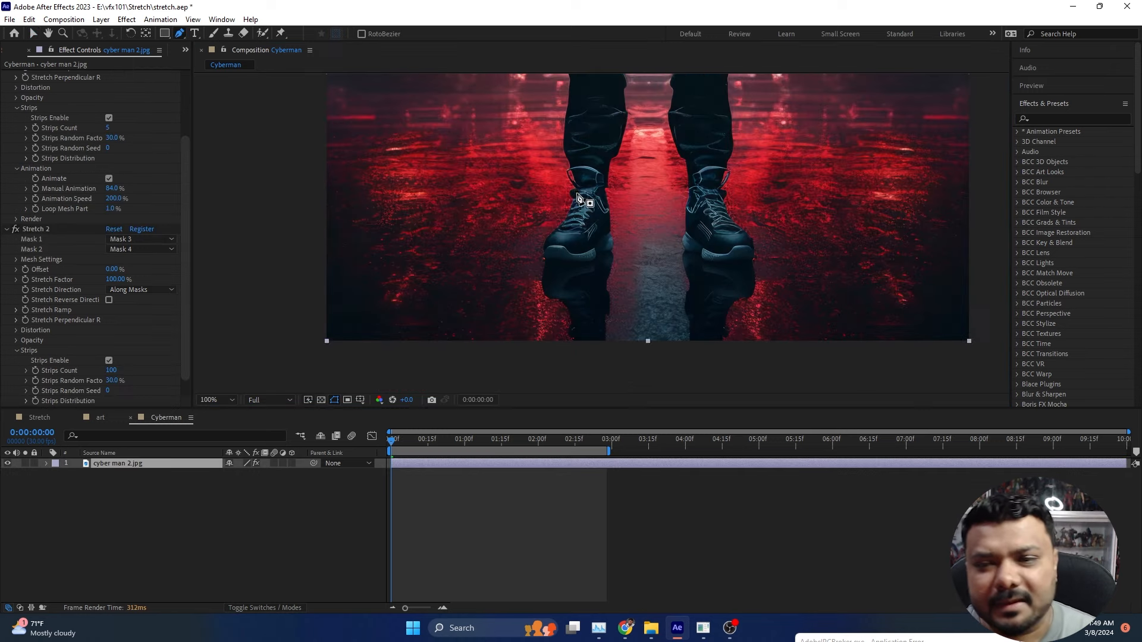
- Draw an open, wavy mask path from the left boot's ankle down and out past the image's left edge
left_click(546, 201)
left_click(497, 233)
left_click(435, 242)
left_click(371, 272)
left_click(331, 295)
left_click(298, 303)
left_click(246, 321)
left_click(242, 327)
left_click(214, 360)
left_click(33, 34)
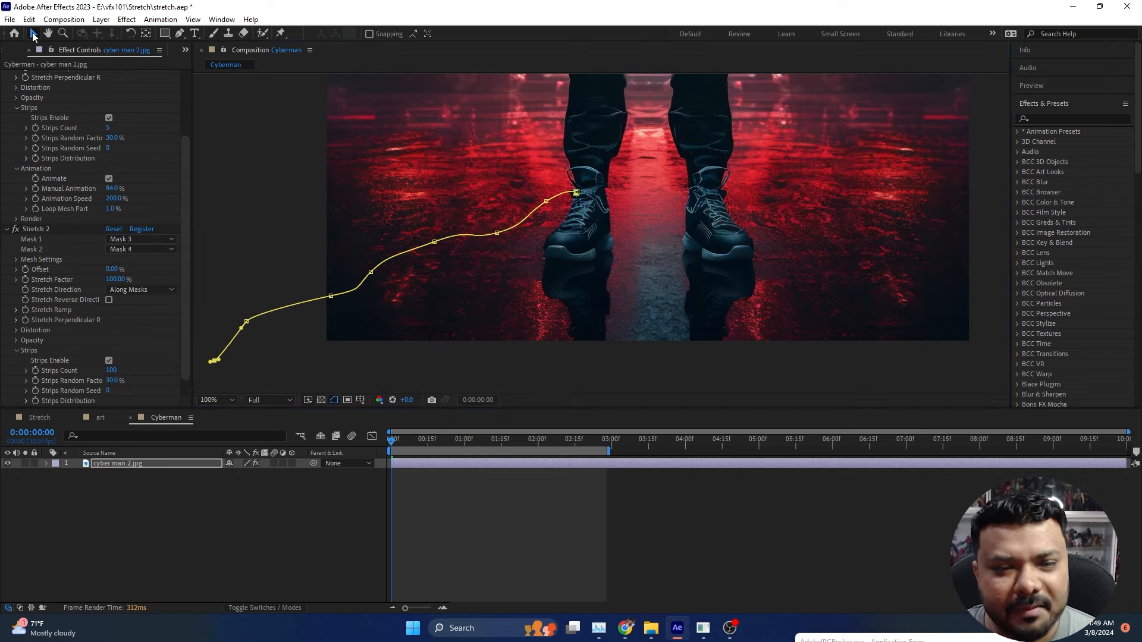
left_click(405, 167)
- Draw a second open, wavy mask path from the left boot's heel down past the image's bottom edge
left_click(179, 34)
left_click(612, 229)
left_click_drag(597, 250, 586, 256)
left_click_drag(567, 261, 564, 262)
left_click(525, 270)
left_click(483, 293)
left_click(437, 323)
left_click(386, 335)
left_click_drag(353, 362, 346, 367)
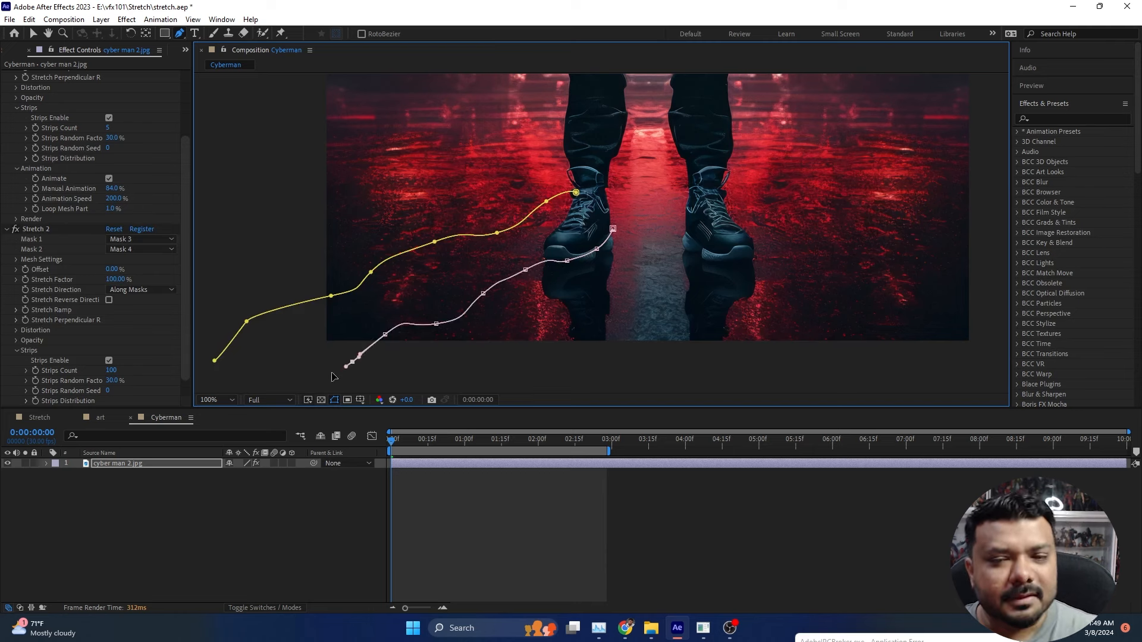
- Reshape the two mask paths at the left boot so their curves weave across each other
left_click(33, 34)
mouse_move(567, 261)
left_mouse_down()
mouse_move(528, 220)
mouse_move(553, 265)
left_mouse_up()
left_click_drag(483, 294, 443, 229)
left_click_drag(433, 259, 426, 235)
left_click_drag(371, 273, 462, 298)
left_click_drag(385, 334, 331, 308)
left_click_drag(331, 296, 349, 321)
mouse_move(246, 321)
left_mouse_down()
mouse_move(288, 355)
mouse_move(254, 329)
left_mouse_up()
left_click(501, 577)
- Draw an open mask path from the right boot's ankle out past the image's right edge
left_click(180, 34)
left_click(720, 188)
left_click_drag(777, 200, 791, 214)
left_click_drag(810, 229, 944, 268)
left_click_drag(973, 287, 994, 296)
left_click_drag(973, 284, 773, 271)
scroll(799, 275, "down", 1)
key("ctrl+z")
left_click_drag(807, 280, 858, 292)
left_click(34, 33)
left_click(286, 224)
- Draw a second open mask path from the right boot's sole out past the image's right edge
key("g")
left_click(557, 228)
left_click_drag(597, 235, 610, 238)
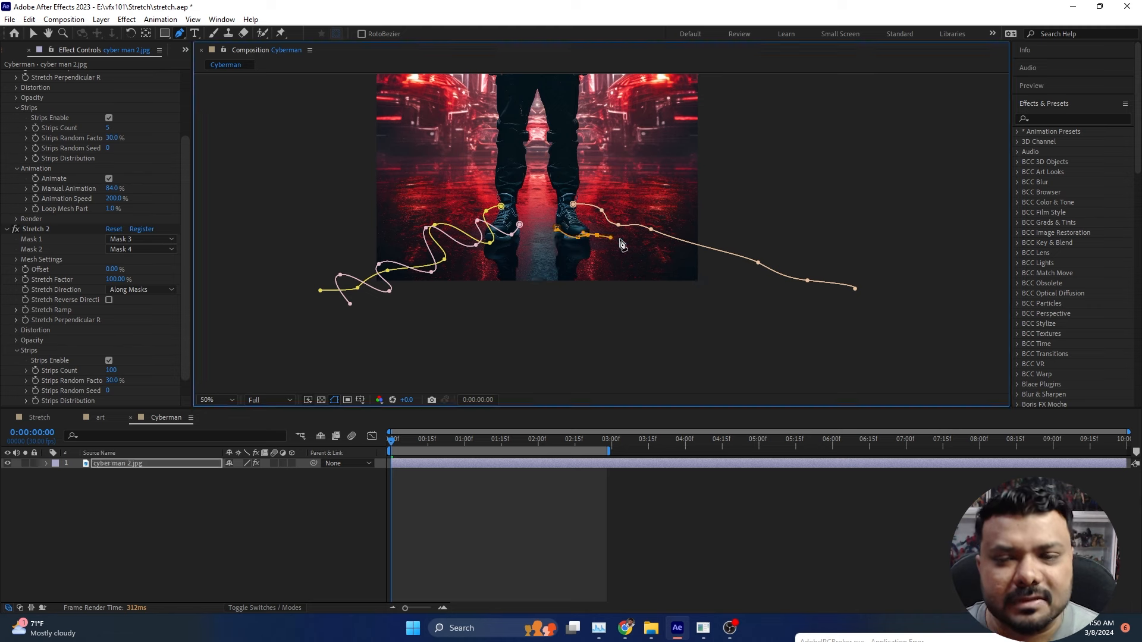
left_click_drag(754, 302, 771, 307)
left_click_drag(819, 316, 825, 326)
left_click(34, 34)
left_click(704, 213)
- Reshape the two mask paths at the right boot into deeper, intertwining waves and deselect the layer
scroll(704, 213, "up", 1)
mouse_move(602, 189)
left_mouse_down()
mouse_move(593, 206)
mouse_move(620, 190)
left_mouse_up()
left_click_drag(700, 227, 675, 268)
left_click_drag(704, 262, 711, 245)
left_click_drag(915, 293, 849, 246)
left_click_drag(840, 317, 869, 276)
left_click(787, 171)
left_click_drag(787, 171, 875, 220)
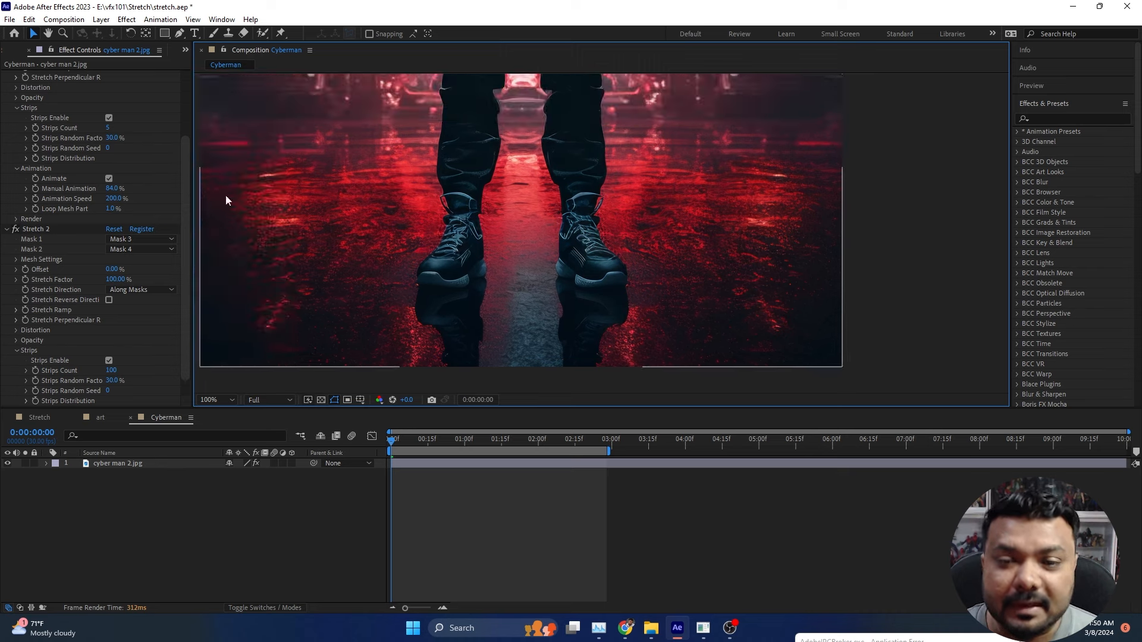
- Collapse both Stretch effects, duplicate Stretch 2, and assign Mask 5 and Mask 6 to the copy
scroll(78, 178, "up", 3)
left_click(7, 77)
left_click(7, 86)
left_click(33, 77)
left_click(36, 85)
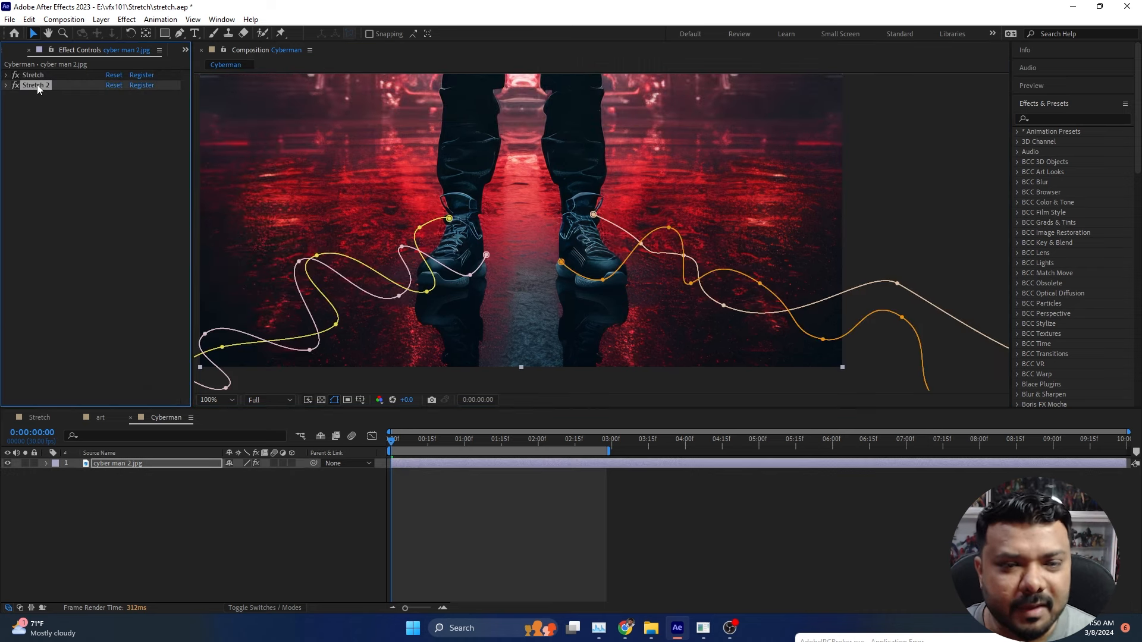
key("ctrl+d")
left_click(141, 105)
left_click(139, 188)
left_click(142, 115)
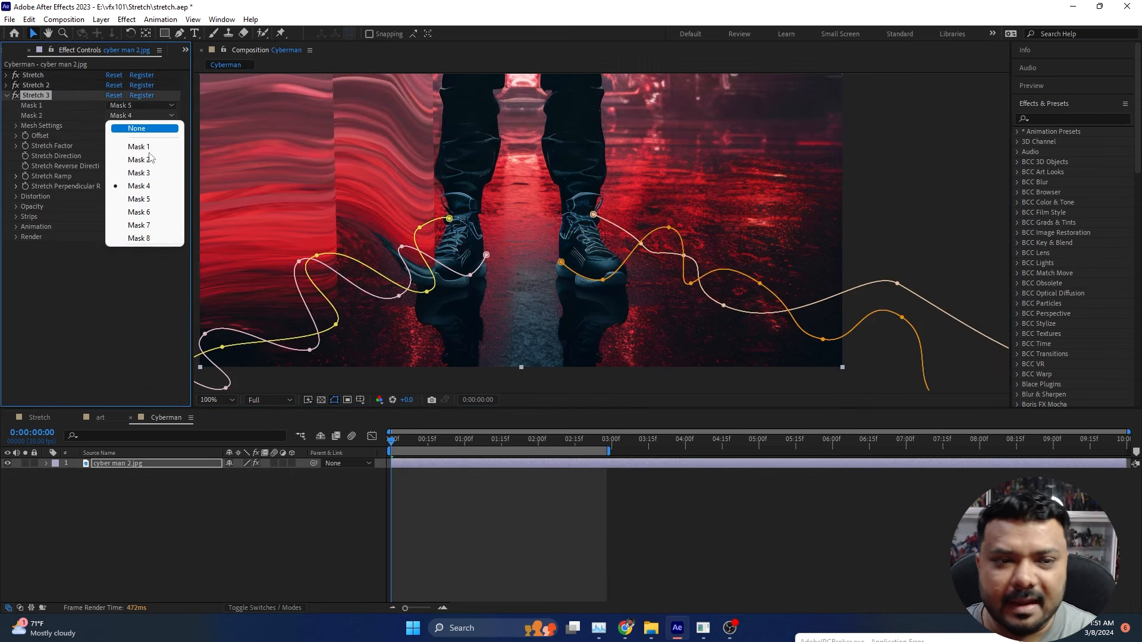
left_click(139, 212)
- Collapse and duplicate Stretch 3, and assign Mask 7 and Mask 8 to the new copy
left_click(7, 95)
left_click(35, 96)
key("ctrl+d")
left_click(142, 115)
left_click(145, 225)
left_click(141, 125)
left_click(153, 245)
- Deselect the layer and inspect the ribbon stretches at the boots and across the whole cyber man image
left_click(217, 400)
left_click(215, 188)
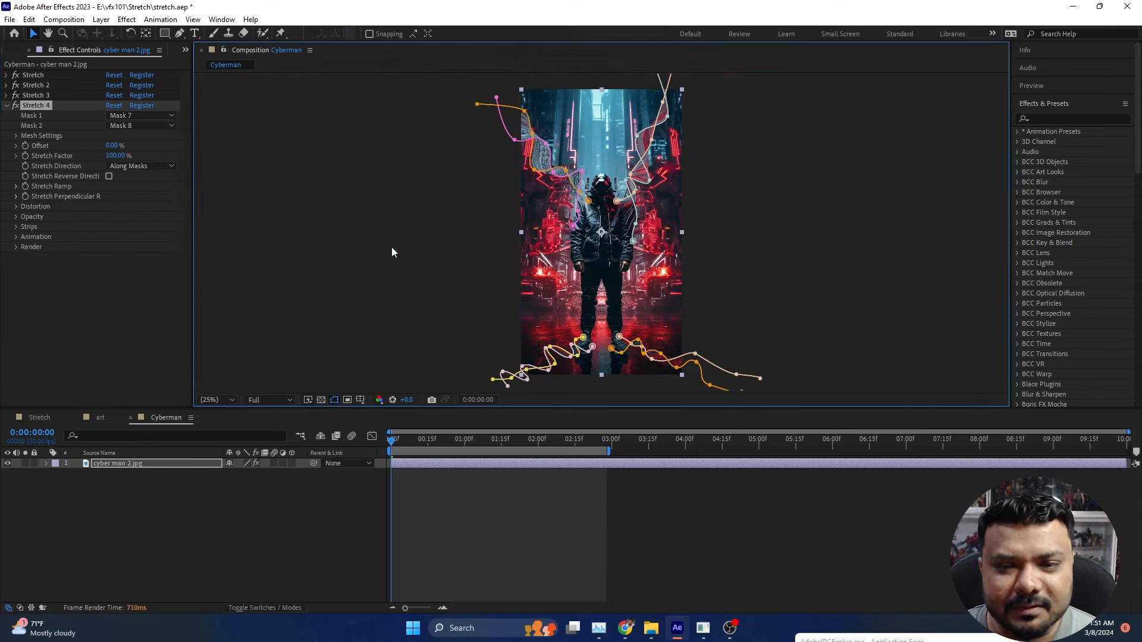
left_click(763, 246)
scroll(726, 319, "up", 3)
scroll(717, 318, "down", 1)
left_click_drag(661, 378, 645, 209)
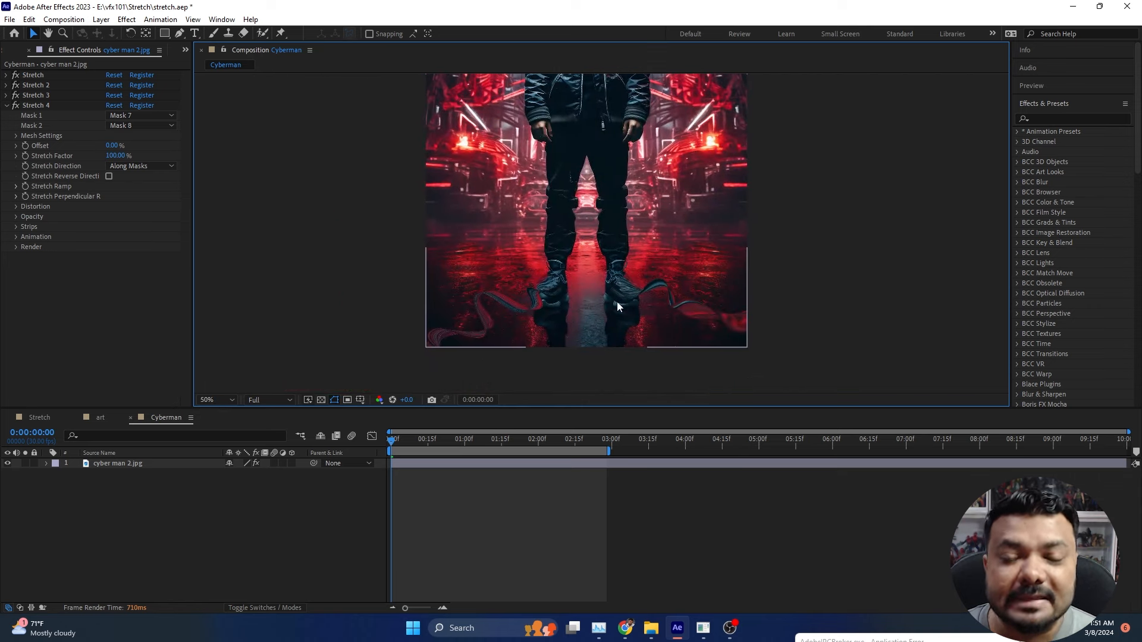
scroll(616, 302, "up", 3)
scroll(534, 290, "down", 2)
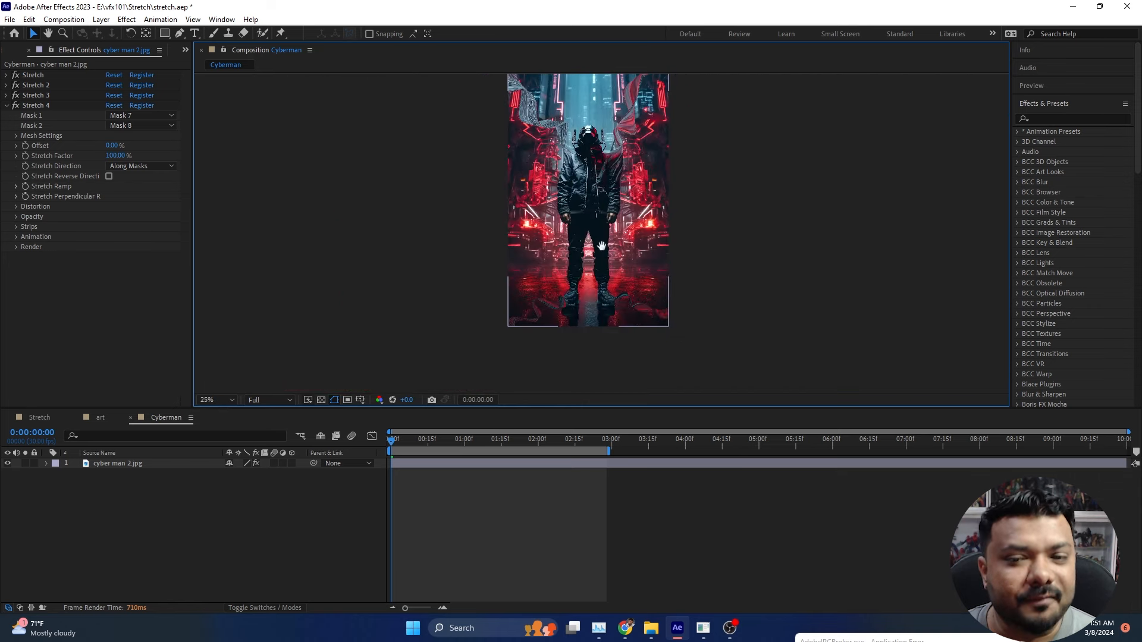